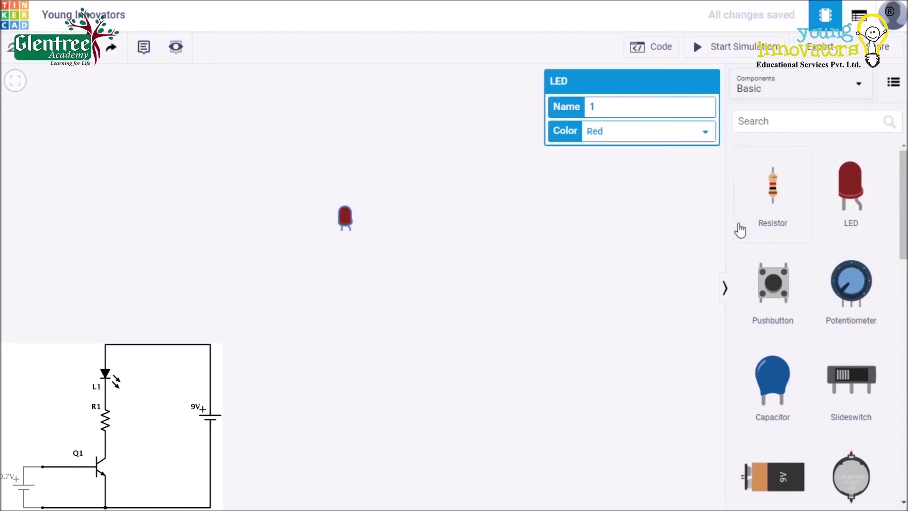
Add a resistor below the LED, then a 9V battery and a 1.5V battery to the workspace
{"action": "left_click_drag", "start_coordinate": [741, 230], "coordinate": [348, 272]}
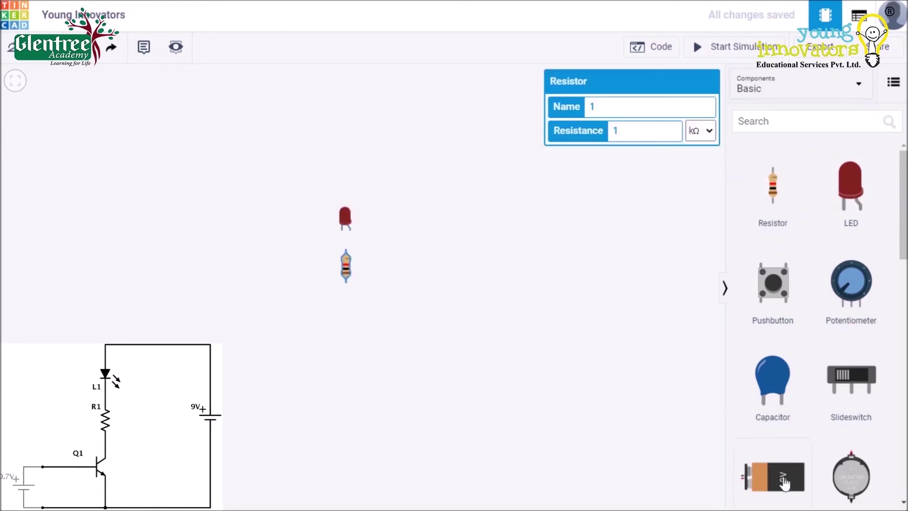
{"action": "left_click_drag", "start_coordinate": [785, 482], "coordinate": [341, 365]}
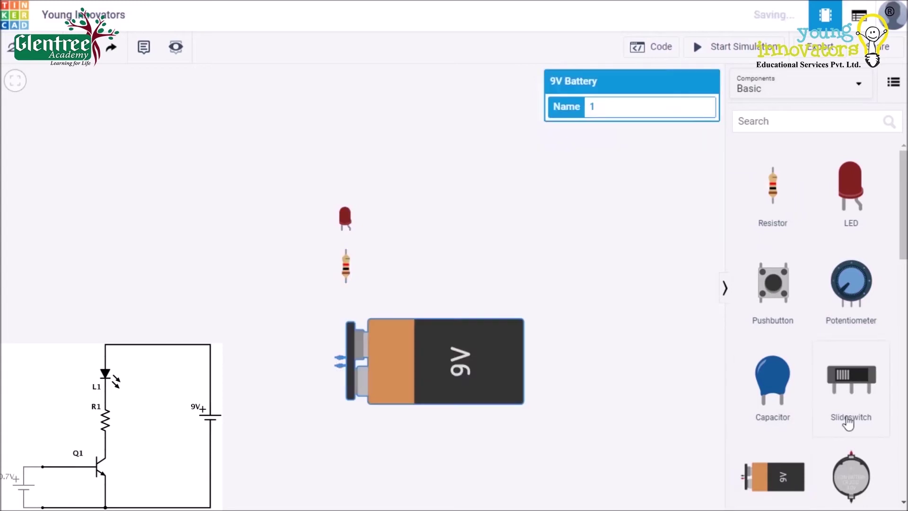
{"action": "scroll", "coordinate": [848, 423], "scroll_direction": "down", "scroll_amount": 3}
{"action": "left_click_drag", "start_coordinate": [771, 451], "coordinate": [628, 412]}
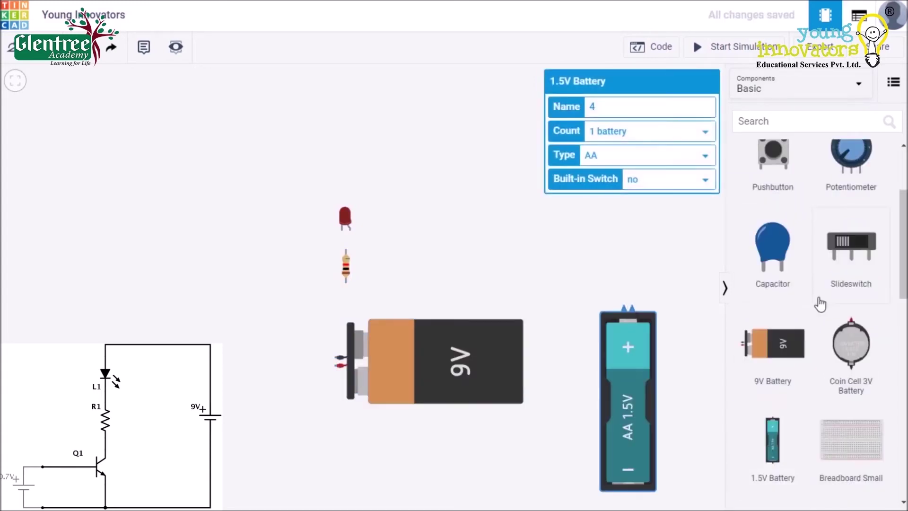
Search the components for "npn" and place an NPN transistor (BJT) beside the LED
{"action": "scroll", "coordinate": [820, 304], "scroll_direction": "up", "scroll_amount": 3}
{"action": "left_click", "coordinate": [790, 117]}
{"action": "type", "text": "npn"}
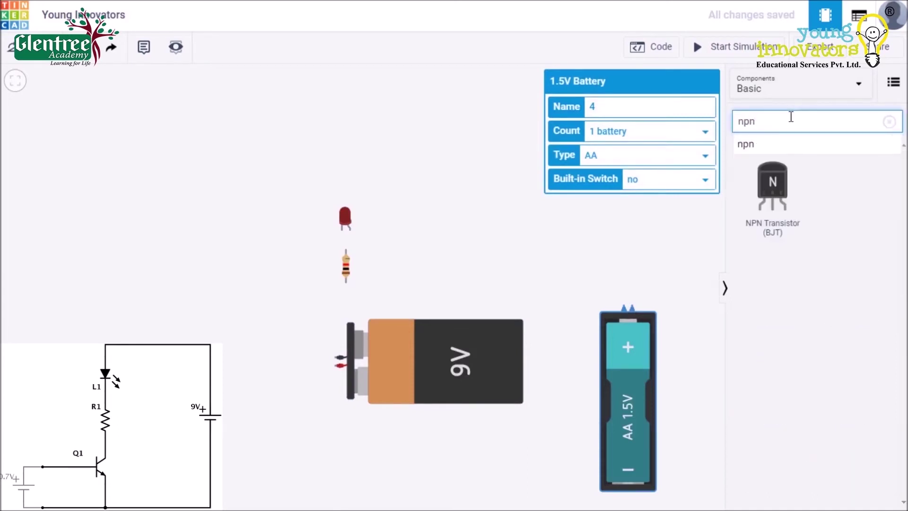
{"action": "left_click", "coordinate": [775, 184]}
{"action": "left_click_drag", "start_coordinate": [776, 184], "coordinate": [443, 202]}
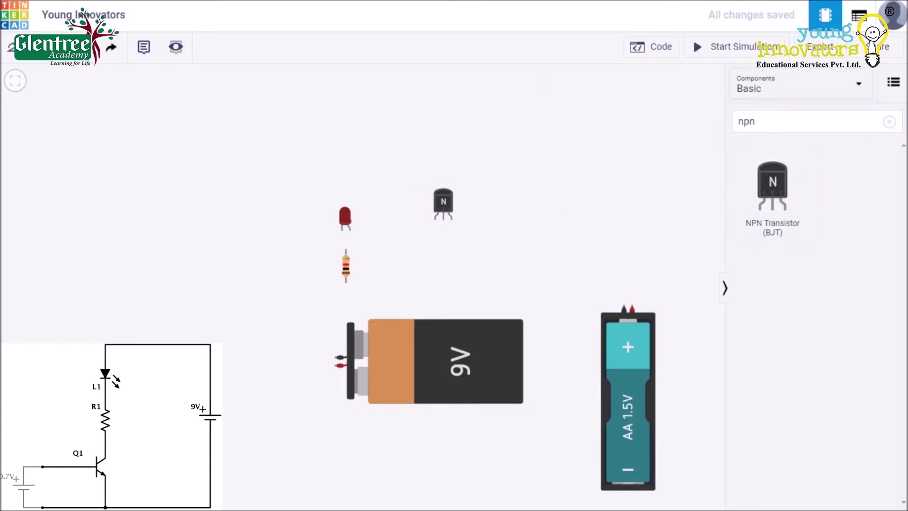
Search the components for "breadboard" and place a small breadboard beside the LED
{"action": "left_click", "coordinate": [889, 122]}
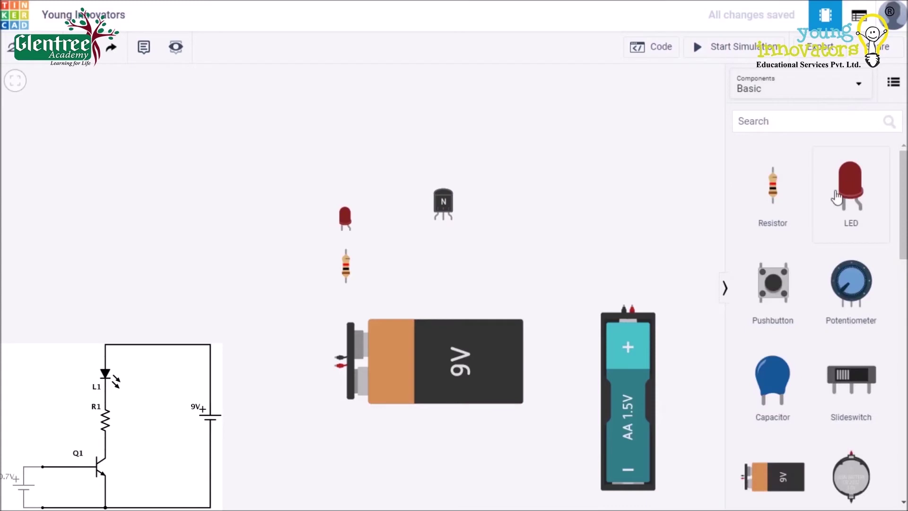
{"action": "scroll", "coordinate": [823, 184], "scroll_direction": "down", "scroll_amount": 2}
{"action": "left_click", "coordinate": [791, 123]}
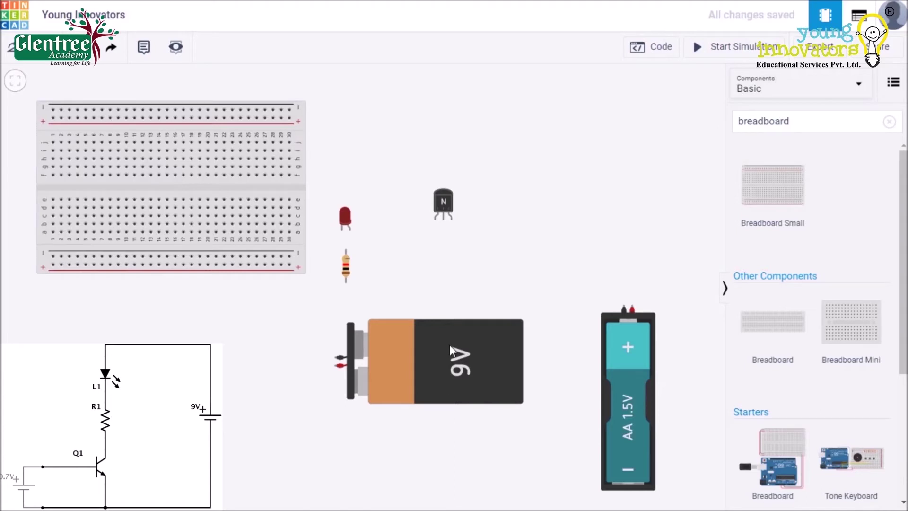
Place the LED and the resistor, rotated to horizontal, on the breadboard's lower half and reposition the board
{"action": "left_click_drag", "start_coordinate": [346, 221], "coordinate": [187, 204]}
{"action": "left_click", "coordinate": [347, 272]}
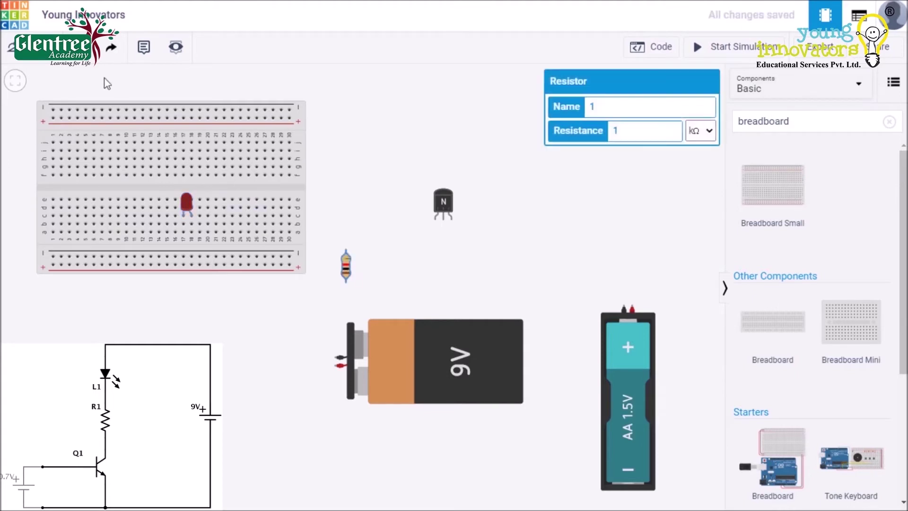
{"action": "left_click", "coordinate": [10, 48]}
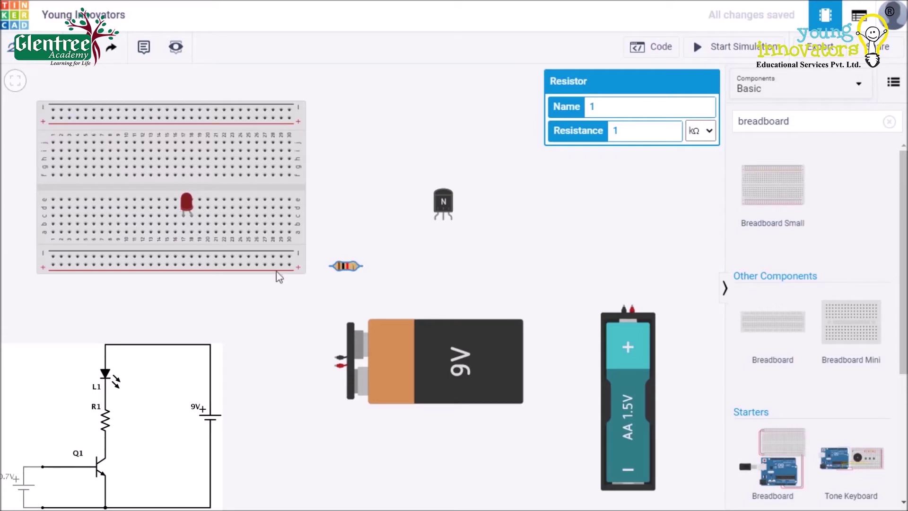
{"action": "left_click_drag", "start_coordinate": [346, 267], "coordinate": [152, 217]}
{"action": "left_click_drag", "start_coordinate": [173, 128], "coordinate": [286, 141]}
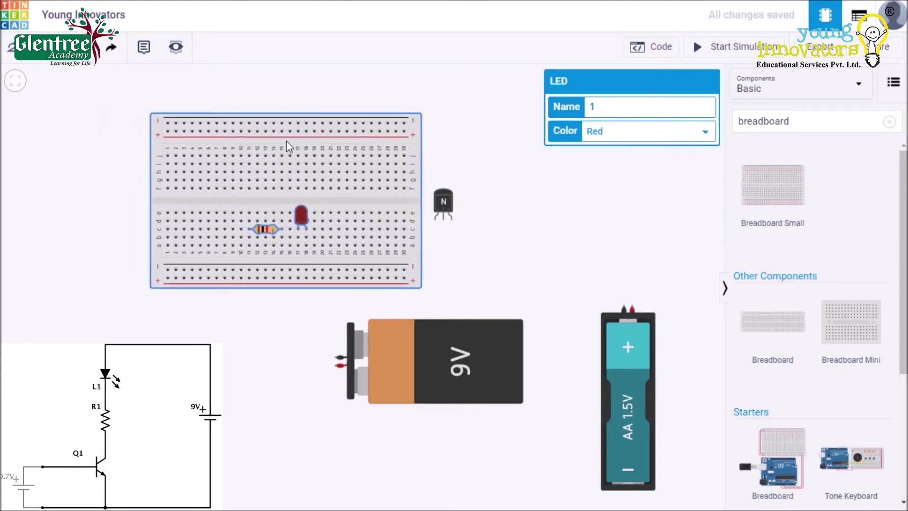
{"action": "left_click_drag", "start_coordinate": [489, 235], "coordinate": [484, 232]}
Place the NPN transistor on the breadboard beside the resistor and rotate it 180 degrees so its legs point up
{"action": "left_click", "coordinate": [438, 202]}
{"action": "left_click_drag", "start_coordinate": [435, 197], "coordinate": [212, 195]}
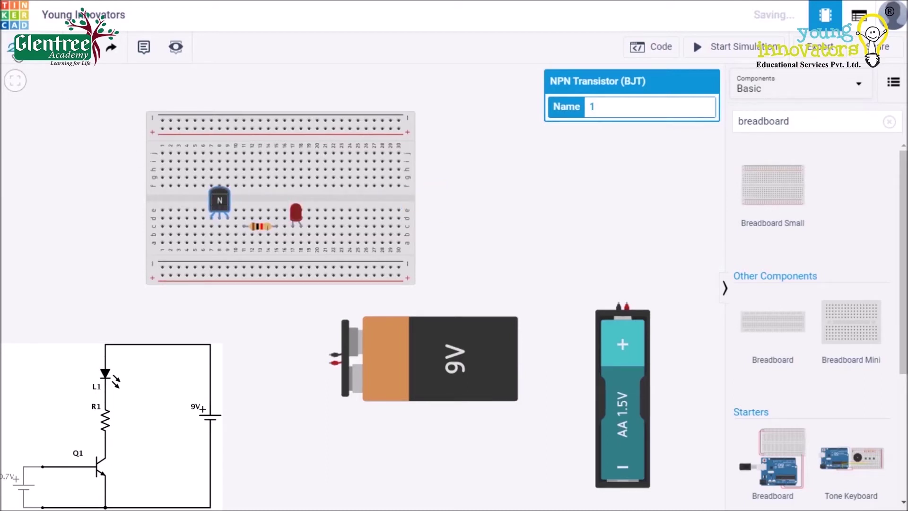
{"action": "left_click", "coordinate": [16, 49]}
{"action": "left_click", "coordinate": [16, 49]}
{"action": "left_click", "coordinate": [19, 51]}
{"action": "left_click", "coordinate": [18, 50]}
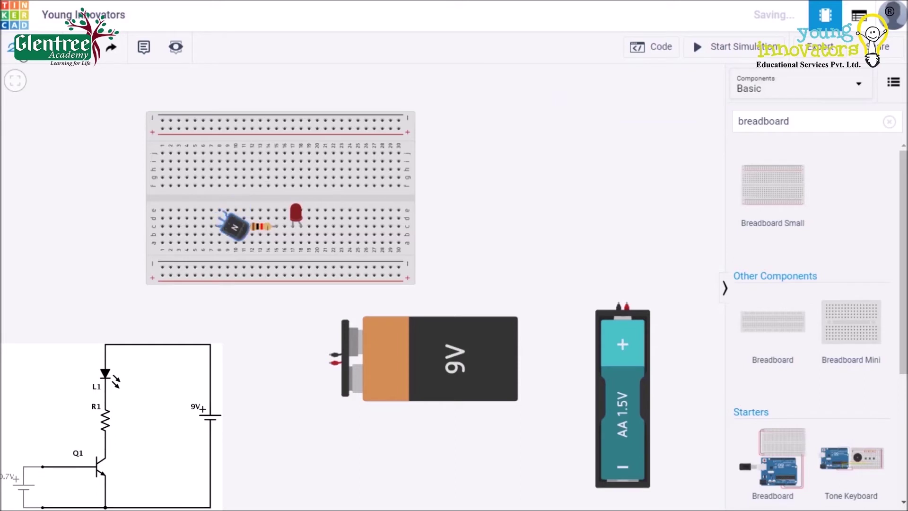
{"action": "left_click", "coordinate": [19, 51]}
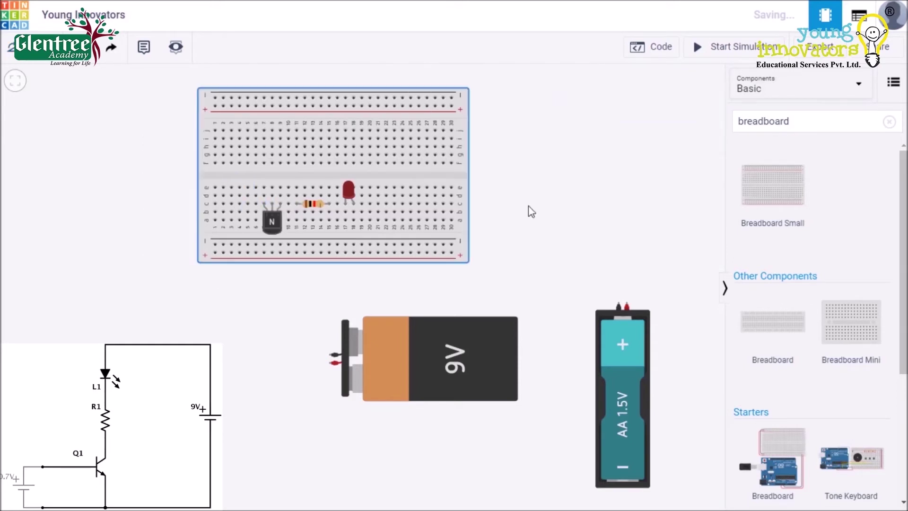
{"action": "left_click", "coordinate": [532, 211]}
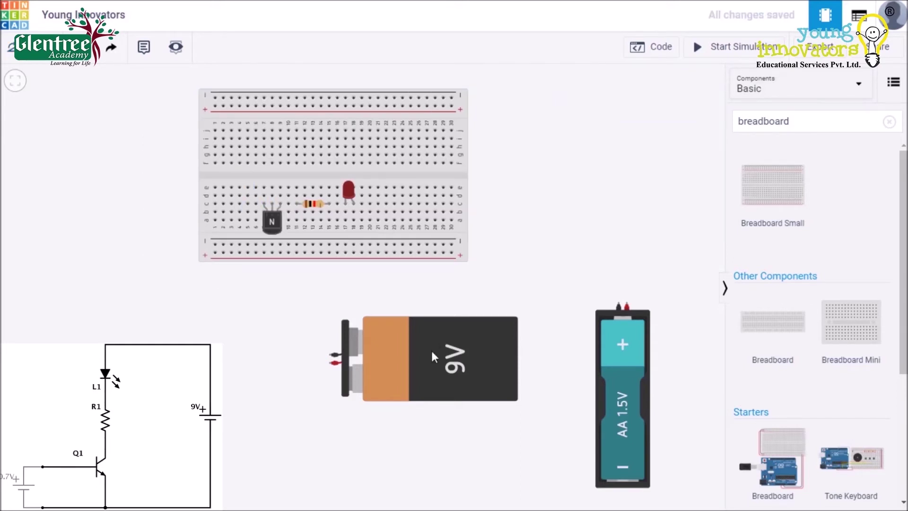
Move the 9V battery beside the breadboard's upper rails and the 1.5V battery below the board
{"action": "left_click_drag", "start_coordinate": [431, 348], "coordinate": [587, 130]}
{"action": "left_click_drag", "start_coordinate": [628, 399], "coordinate": [441, 396]}
{"action": "left_click_drag", "start_coordinate": [525, 156], "coordinate": [546, 121]}
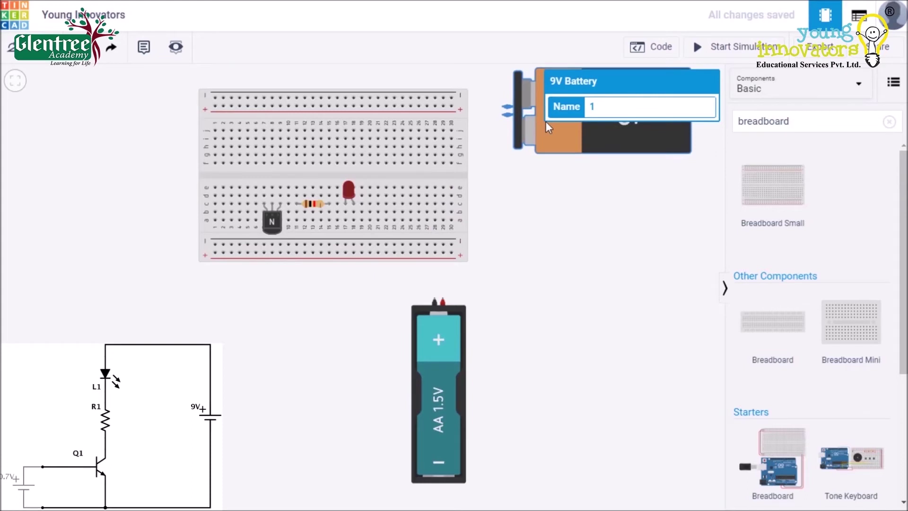
{"action": "left_click", "coordinate": [497, 212]}
Wire the 1.5V battery's positive and negative terminals to the matching lower power rails of the breadboard
{"action": "left_click", "coordinate": [443, 302]}
{"action": "left_click", "coordinate": [443, 255]}
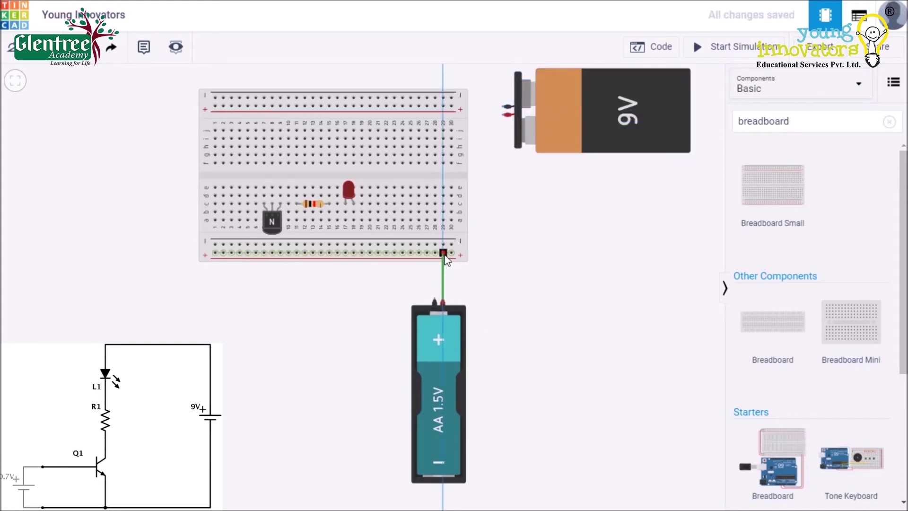
{"action": "left_click", "coordinate": [434, 302]}
{"action": "left_click", "coordinate": [434, 244]}
{"action": "left_click", "coordinate": [513, 164]}
Wire the 9V battery's positive and negative terminals to the matching upper power rails of the breadboard
{"action": "left_click_drag", "start_coordinate": [570, 141], "coordinate": [560, 126]}
{"action": "left_click_drag", "start_coordinate": [482, 144], "coordinate": [471, 126]}
{"action": "left_click", "coordinate": [448, 90]}
{"action": "left_click", "coordinate": [487, 84]}
{"action": "left_click", "coordinate": [444, 78]}
{"action": "left_click", "coordinate": [482, 75]}
Wire the LED's leg in column 18 to the breadboard's upper positive rail
{"action": "scroll", "coordinate": [549, 330], "scroll_direction": "up", "scroll_amount": 1}
{"action": "left_click_drag", "start_coordinate": [550, 242], "coordinate": [578, 337]}
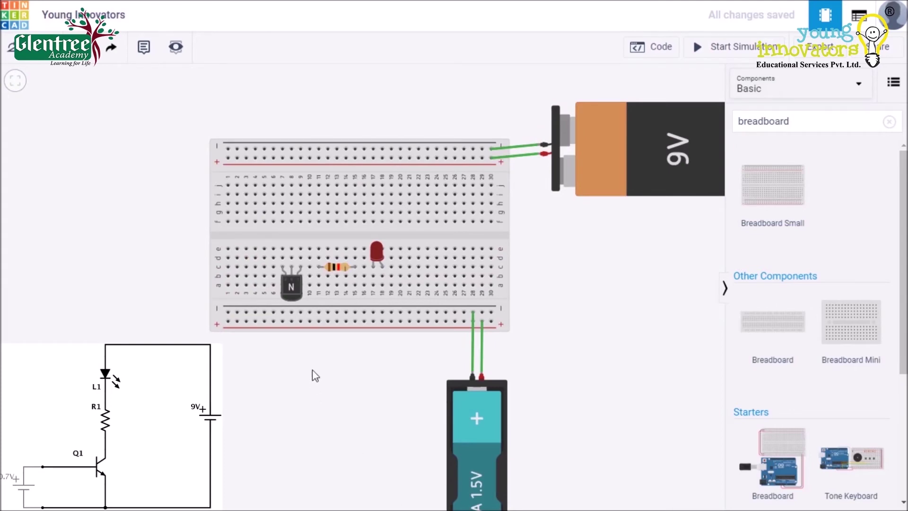
{"action": "left_click", "coordinate": [382, 268]}
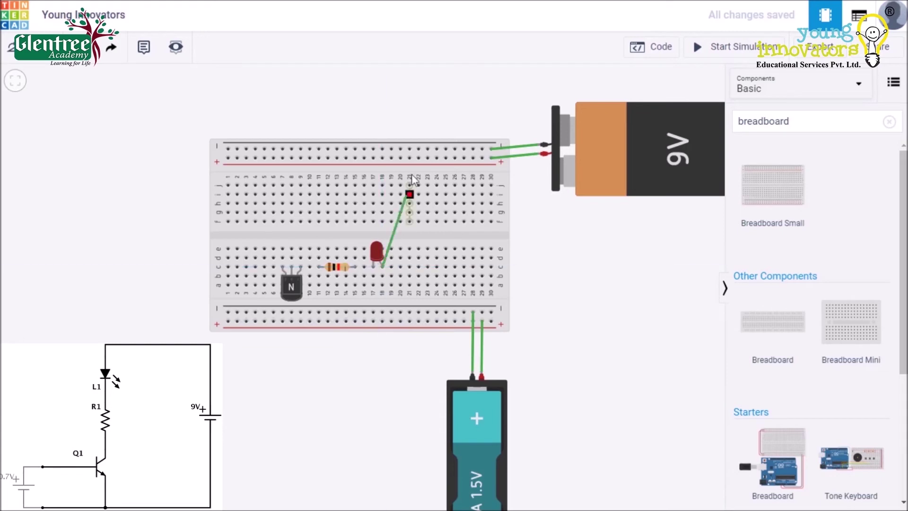
{"action": "left_click", "coordinate": [382, 159]}
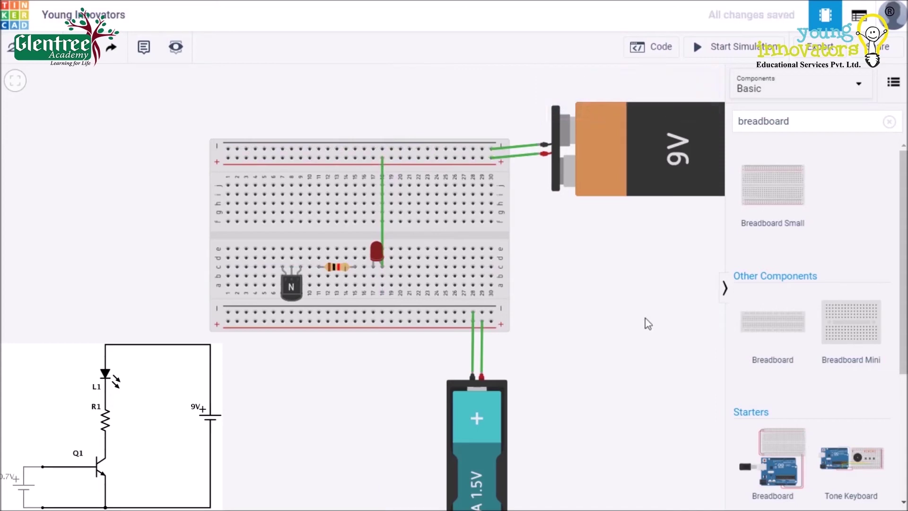
Connect the LED's other leg to resistor Terminal 2, and resistor Terminal 1 to the transistor's collector
{"action": "left_click", "coordinate": [373, 268]}
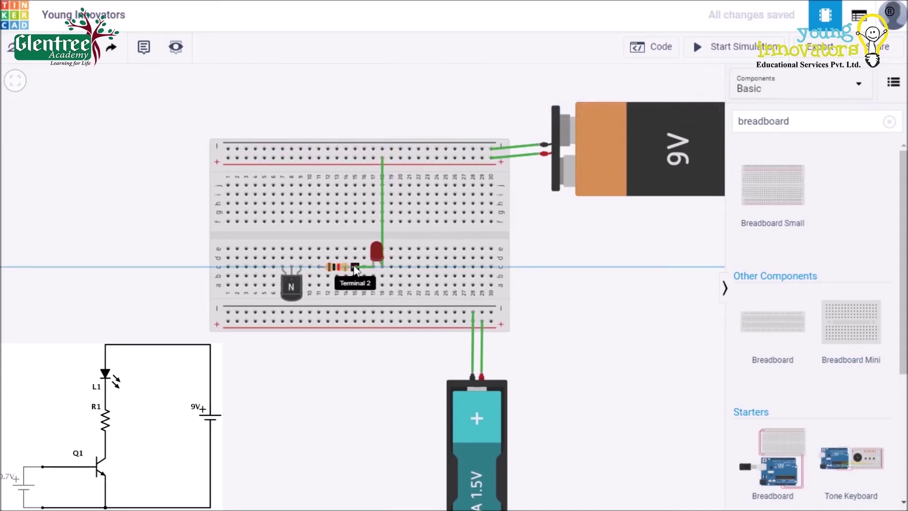
{"action": "left_click", "coordinate": [356, 268]}
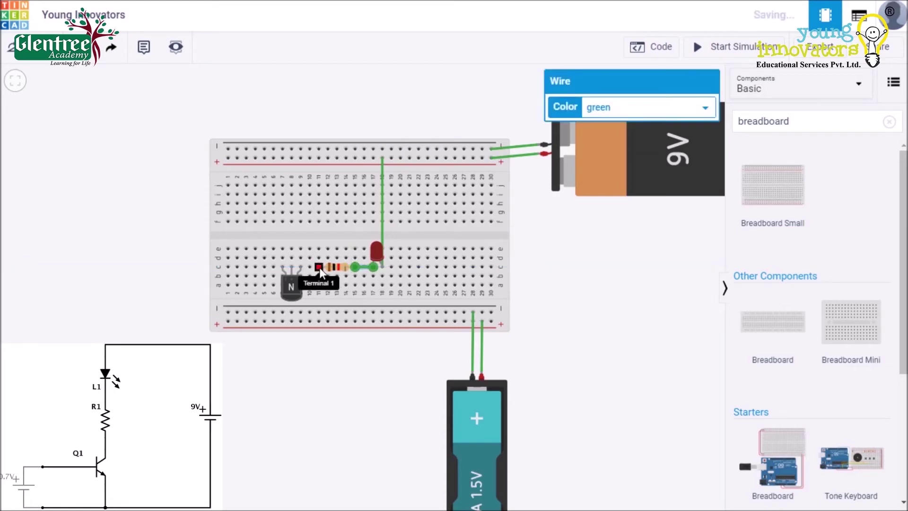
{"action": "left_click", "coordinate": [317, 265]}
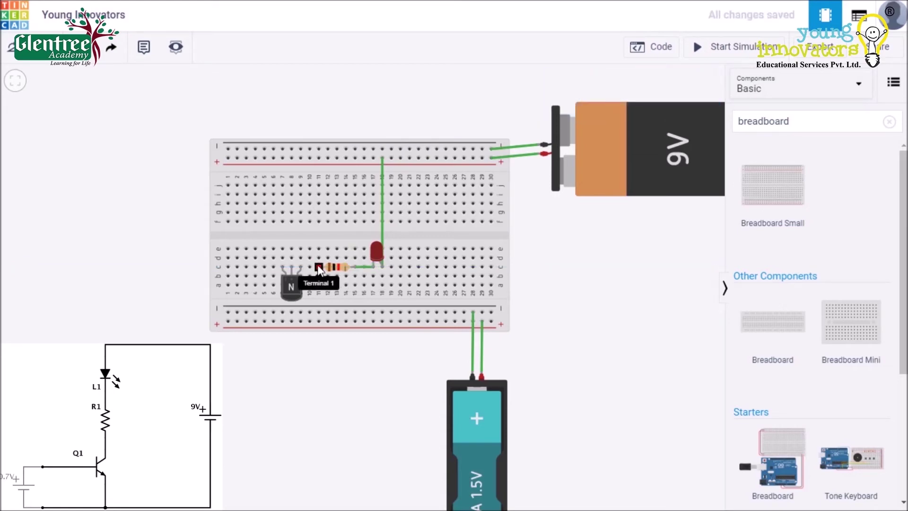
{"action": "left_click_drag", "start_coordinate": [319, 266], "coordinate": [310, 267]}
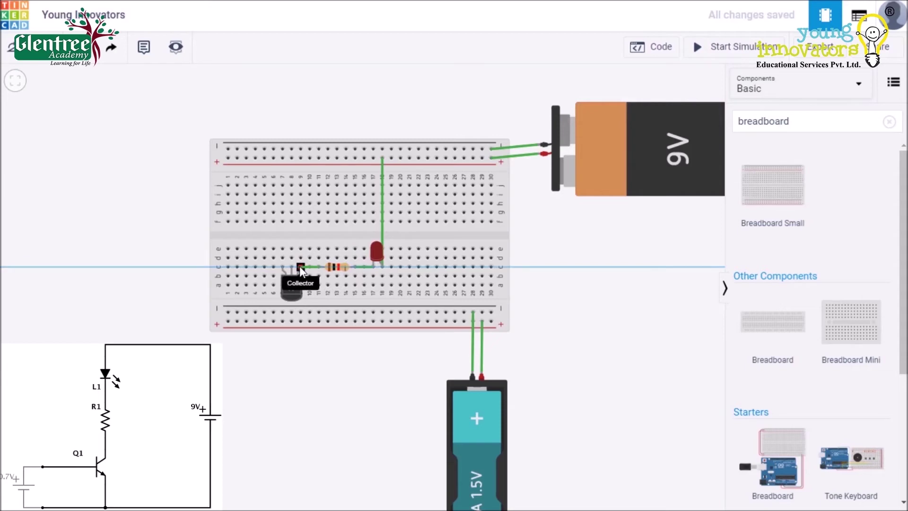
{"action": "left_click", "coordinate": [300, 266]}
{"action": "left_click", "coordinate": [316, 399]}
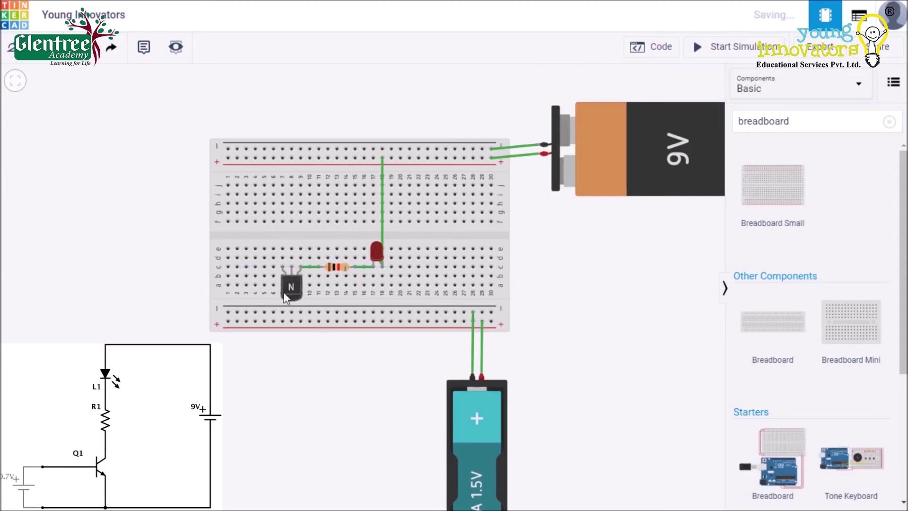
Wire the transistor's base to the lower positive rail and its emitter to the upper negative rail
{"action": "left_click", "coordinate": [292, 270]}
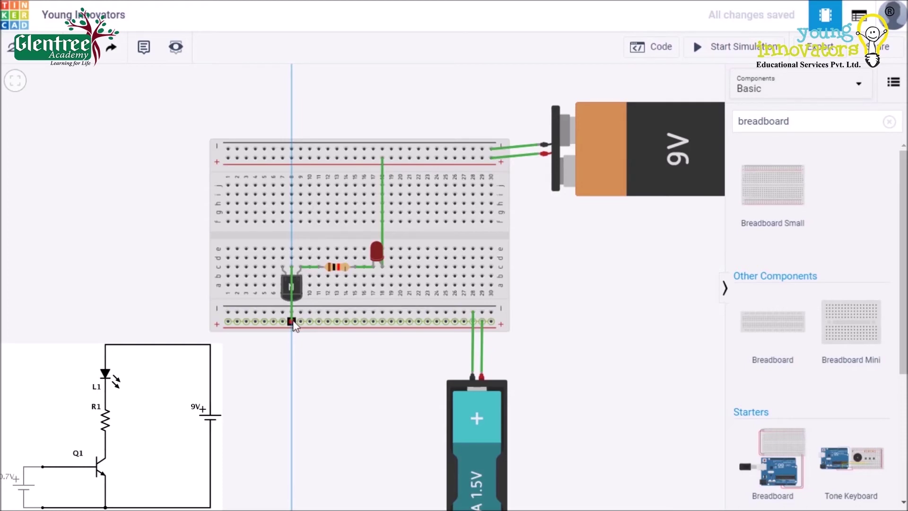
{"action": "left_click", "coordinate": [292, 323]}
{"action": "left_click", "coordinate": [311, 361]}
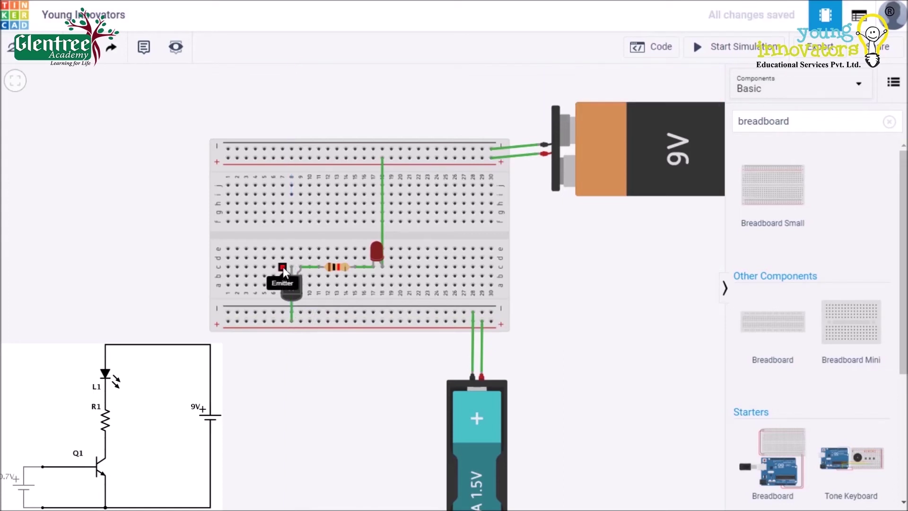
{"action": "left_click", "coordinate": [283, 266]}
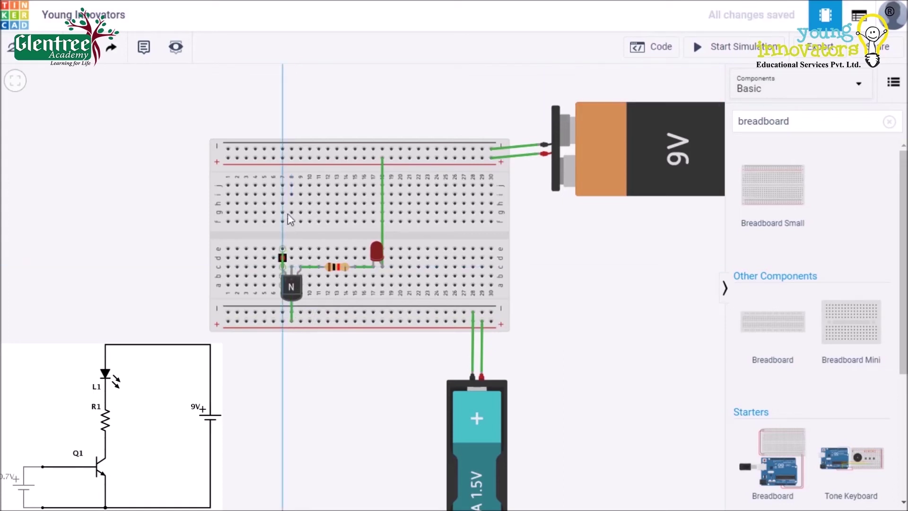
{"action": "left_click", "coordinate": [283, 149]}
{"action": "left_click", "coordinate": [293, 117]}
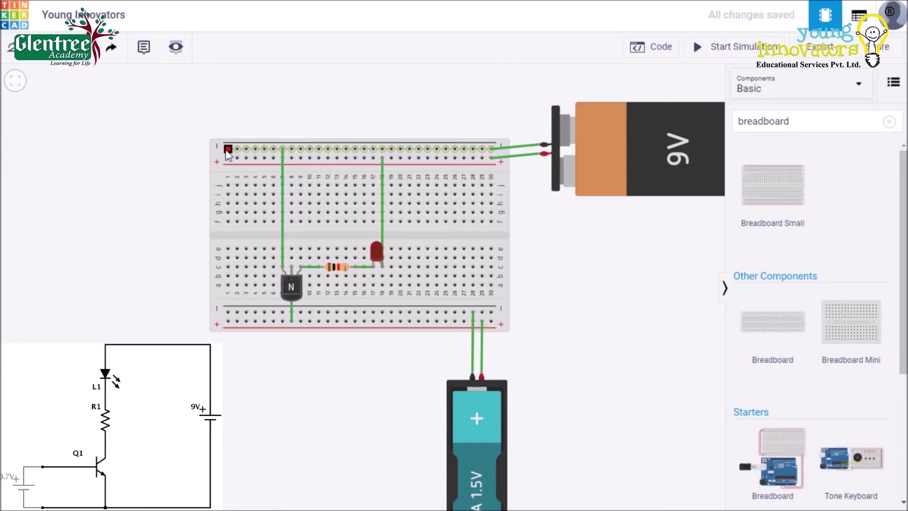
Join the upper and lower negative rails with a wire routed around the column 1 end of the breadboard
{"action": "left_click", "coordinate": [228, 149]}
{"action": "left_click", "coordinate": [174, 149]}
{"action": "left_click", "coordinate": [174, 311]}
{"action": "left_click", "coordinate": [227, 311]}
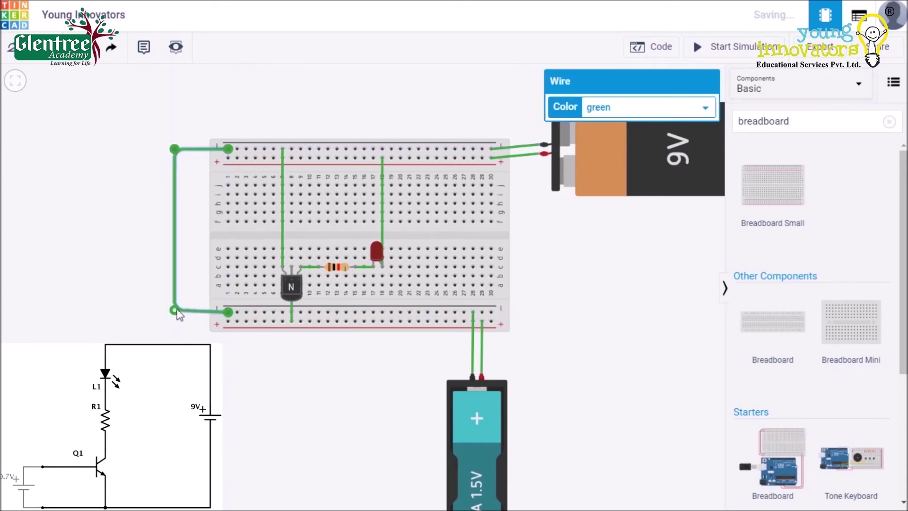
{"action": "left_click", "coordinate": [229, 381]}
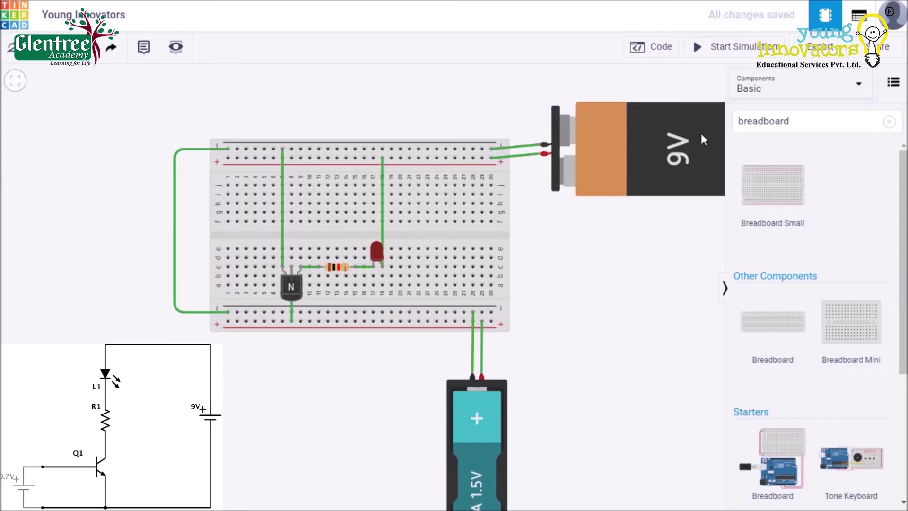
Run the circuit simulation to check the LED, and stop it
{"action": "left_click", "coordinate": [711, 54]}
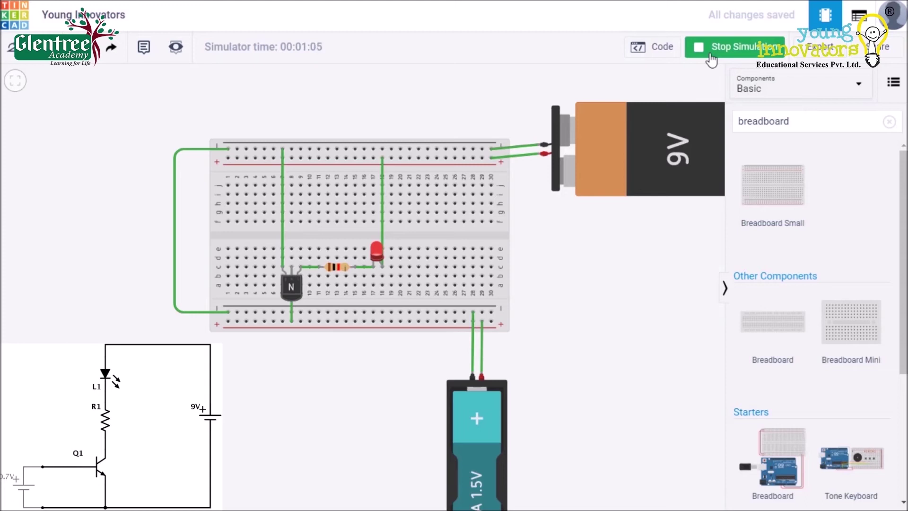
{"action": "left_click", "coordinate": [710, 55]}
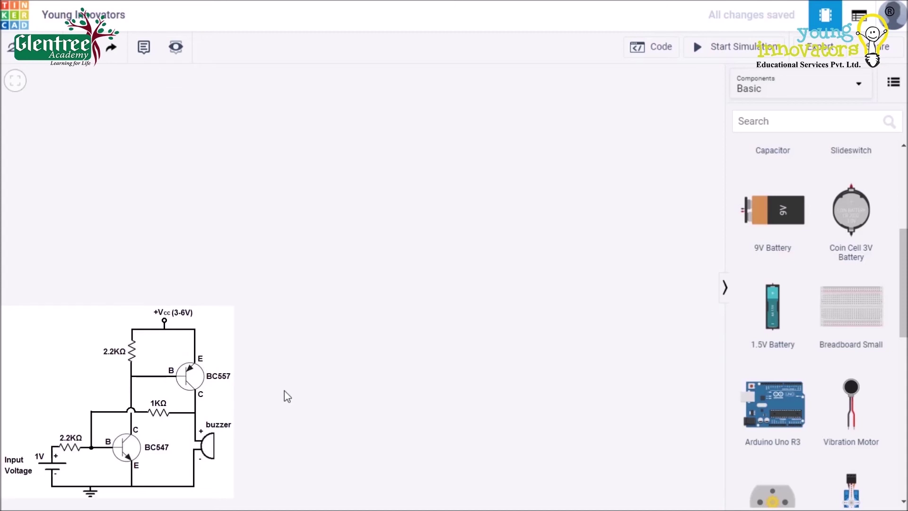
Start the two-transistor buzzer circuit by adding a small breadboard and three resistors stacked beside it
{"action": "scroll", "coordinate": [833, 208], "scroll_direction": "up", "scroll_amount": 5}
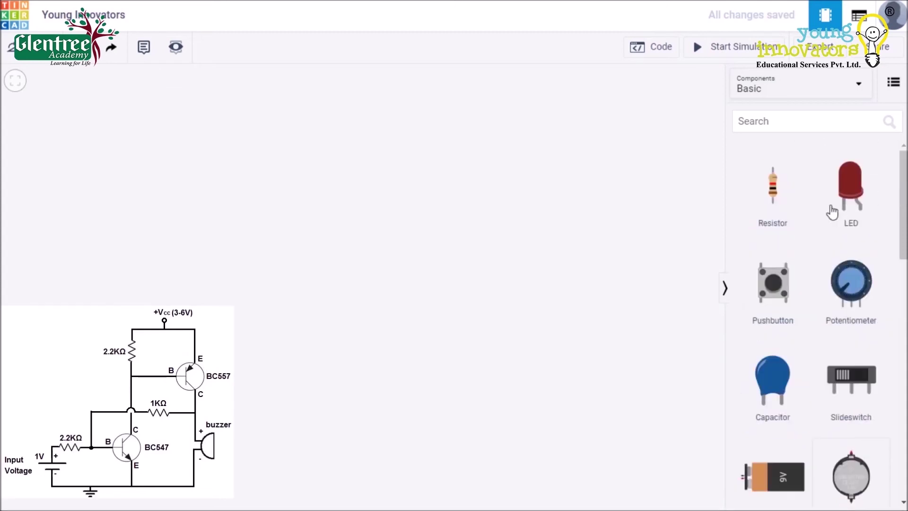
{"action": "left_click", "coordinate": [834, 122]}
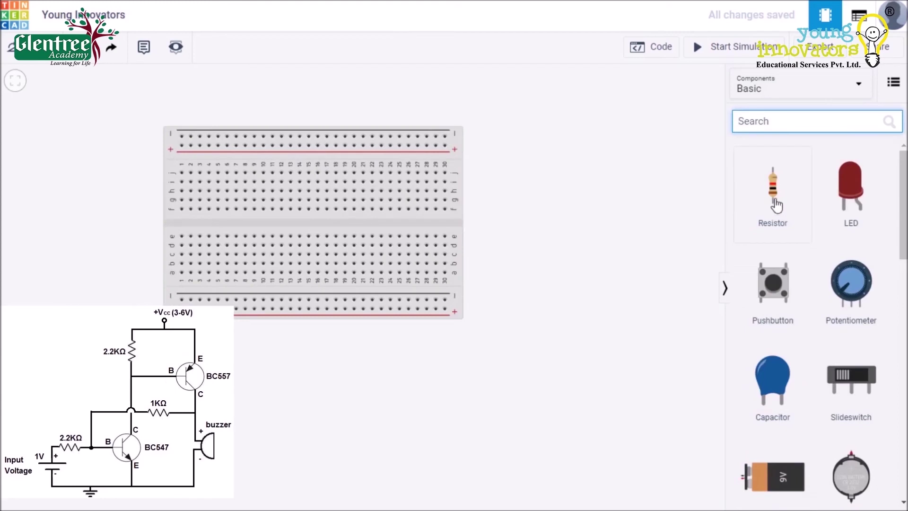
{"action": "left_click_drag", "start_coordinate": [676, 202], "coordinate": [517, 119]}
{"action": "left_click_drag", "start_coordinate": [775, 197], "coordinate": [518, 183]}
{"action": "left_click_drag", "start_coordinate": [773, 191], "coordinate": [520, 242]}
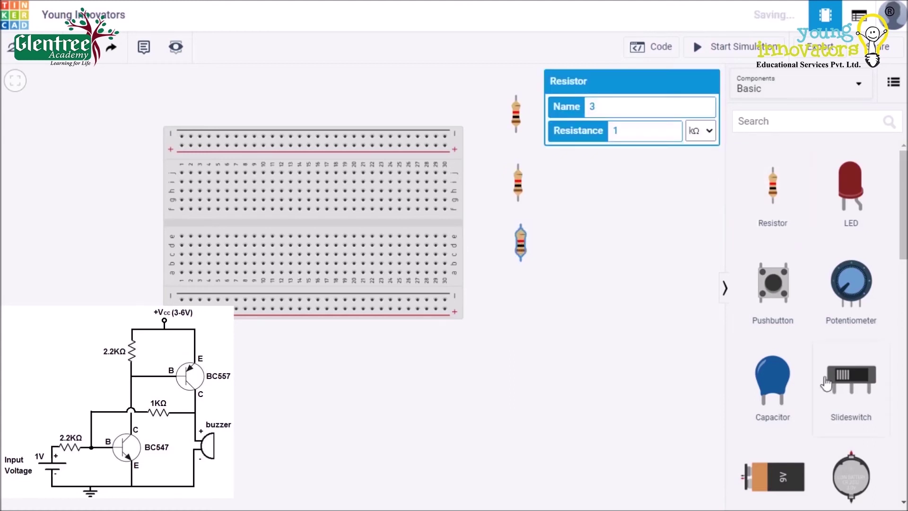
Add two 1.5V batteries side by side below the breadboard and set the second one's count to 3 batteries
{"action": "scroll", "coordinate": [814, 359], "scroll_direction": "down", "scroll_amount": 5}
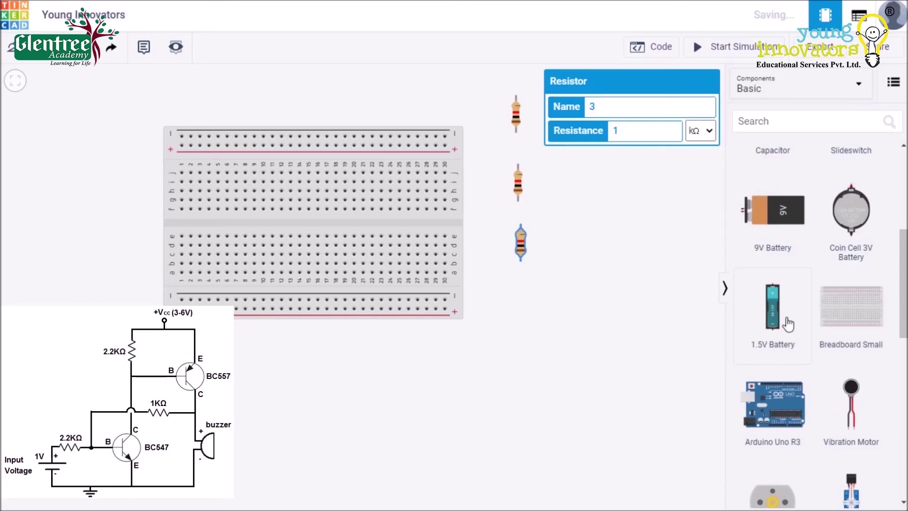
{"action": "left_click_drag", "start_coordinate": [788, 324], "coordinate": [407, 341]}
{"action": "left_click_drag", "start_coordinate": [791, 314], "coordinate": [560, 344]}
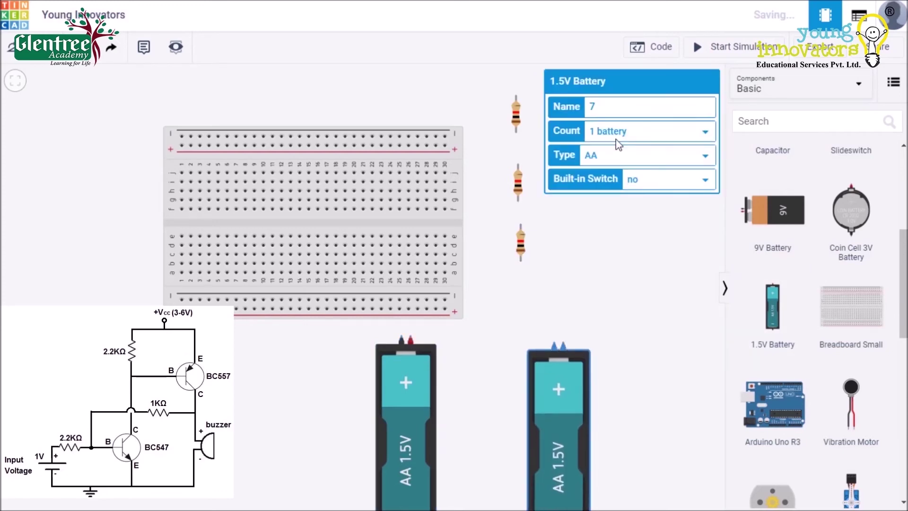
{"action": "left_click", "coordinate": [614, 175]}
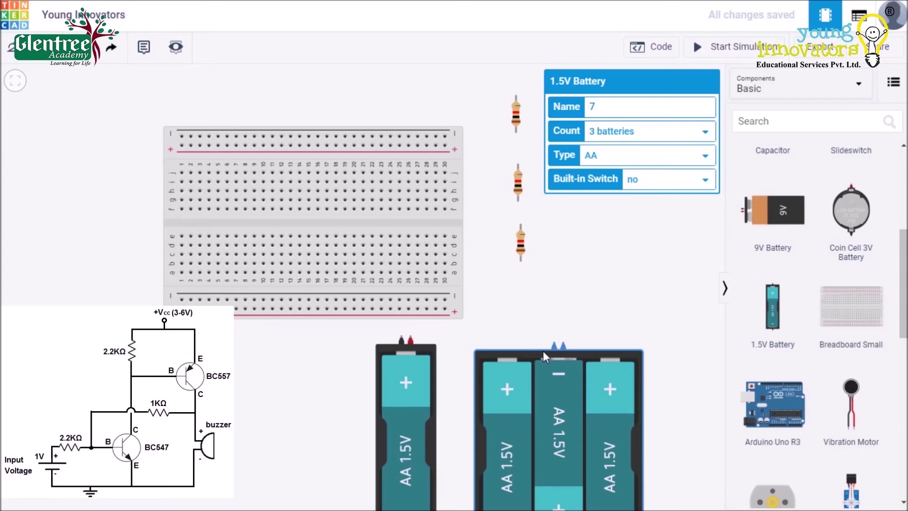
Search the components for "npn" and place an NPN transistor beside the lower two resistors
{"action": "left_click", "coordinate": [788, 120]}
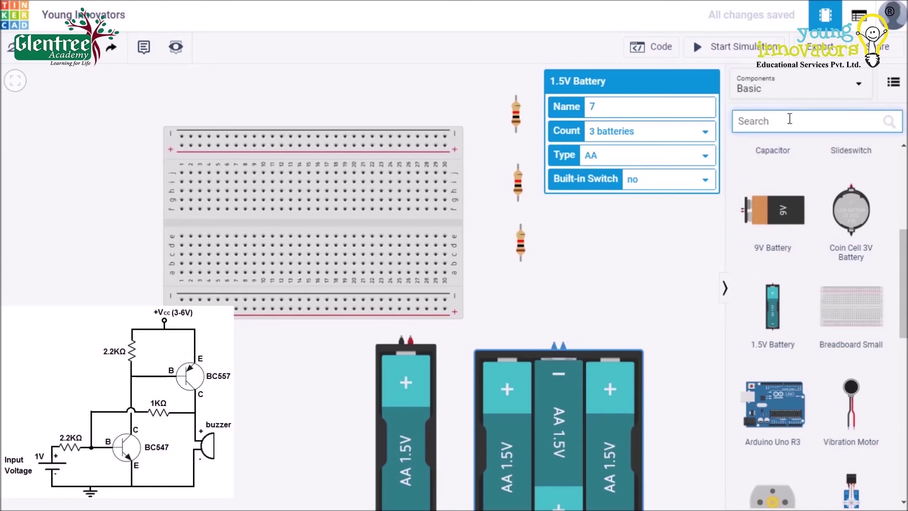
{"action": "type", "text": "npn"}
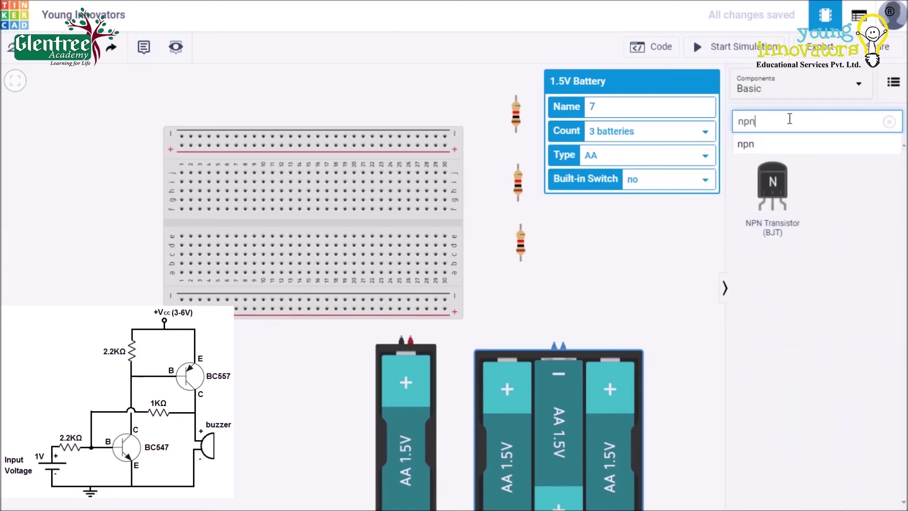
{"action": "left_click_drag", "start_coordinate": [773, 189], "coordinate": [582, 232]}
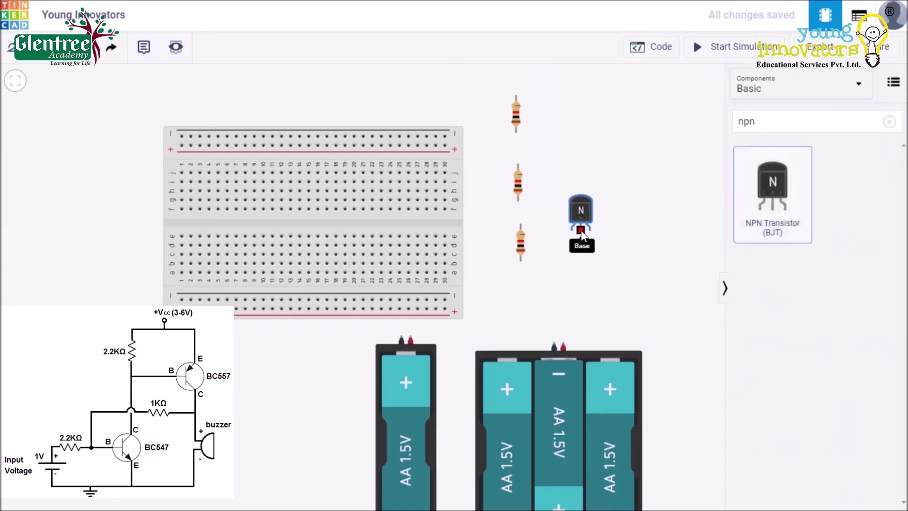
{"action": "left_click", "coordinate": [581, 213]}
Search the components for "pnp" and place a PNP transistor above the NPN transistor
{"action": "left_click", "coordinate": [799, 122]}
{"action": "key", "text": "BackSpace"}
{"action": "key", "text": "BackSpace"}
{"action": "key", "text": "BackSpace"}
{"action": "type", "text": "pnp"}
{"action": "left_click_drag", "start_coordinate": [774, 215], "coordinate": [582, 138]}
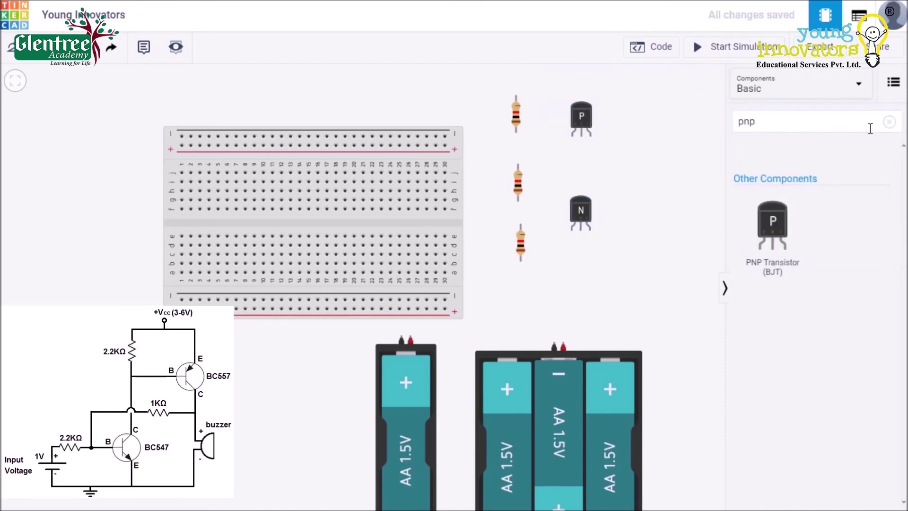
Clear the component search and add a piezo beside the two transistors
{"action": "left_click", "coordinate": [889, 122]}
{"action": "scroll", "coordinate": [805, 193], "scroll_direction": "down", "scroll_amount": 10}
{"action": "left_click_drag", "start_coordinate": [875, 331], "coordinate": [675, 279]}
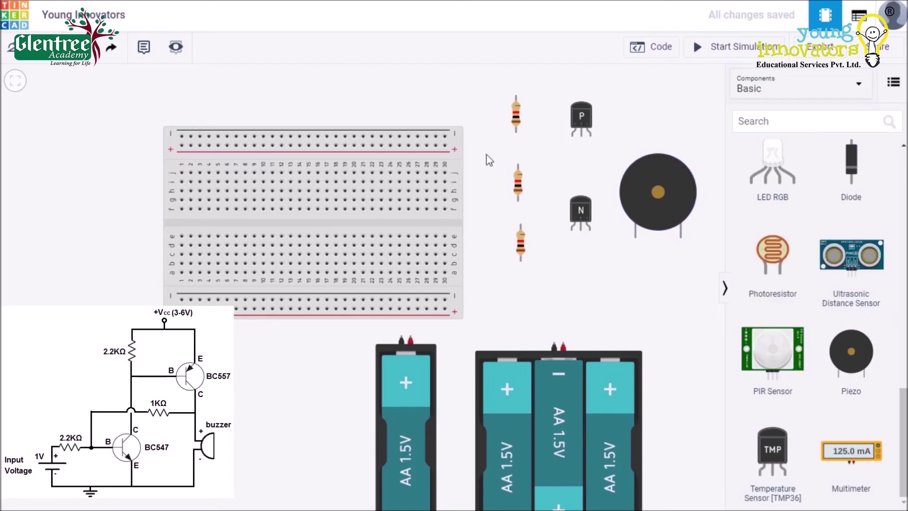
Set the resistance of the first and second resistors to 2.2 kΩ each
{"action": "left_click", "coordinate": [517, 118]}
{"action": "left_click", "coordinate": [633, 131]}
{"action": "key", "text": "BackSpace"}
{"action": "type", "text": "2.2"}
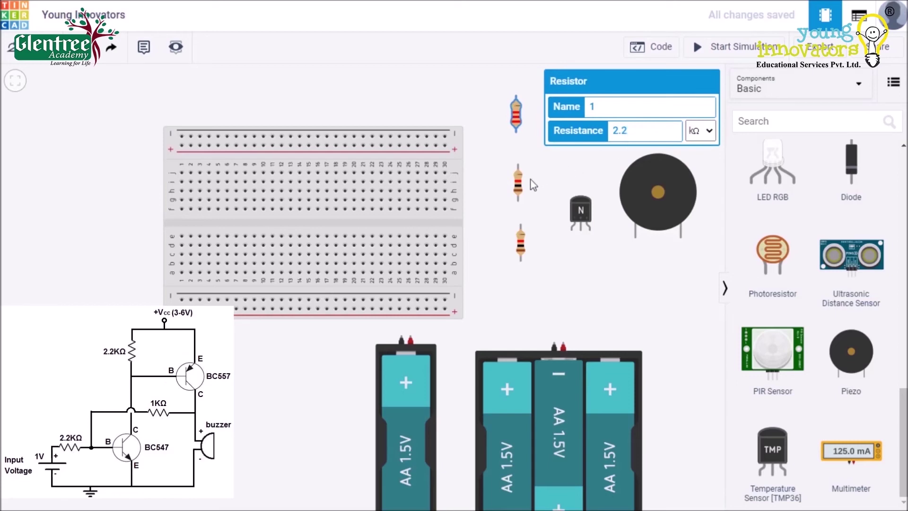
{"action": "left_click", "coordinate": [517, 186]}
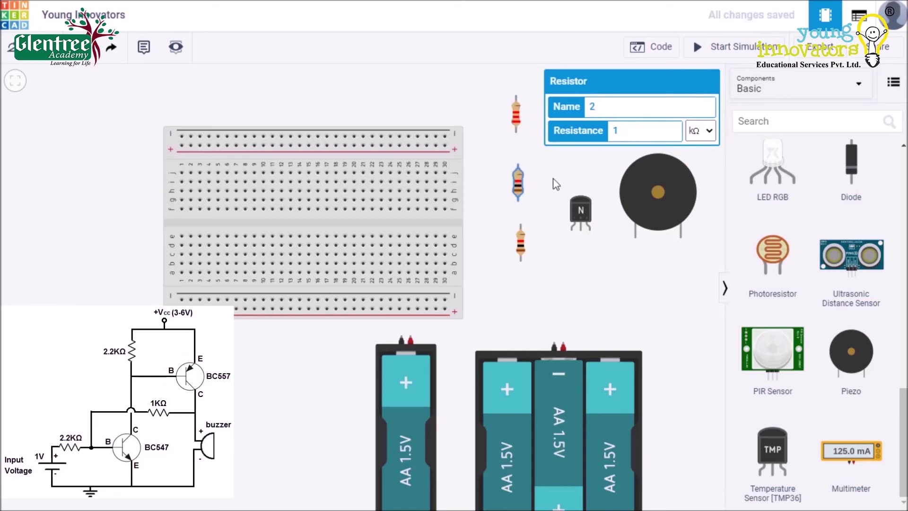
{"action": "left_click", "coordinate": [647, 134]}
{"action": "key", "text": "BackSpace"}
{"action": "type", "text": "2.2"}
{"action": "left_click", "coordinate": [521, 247]}
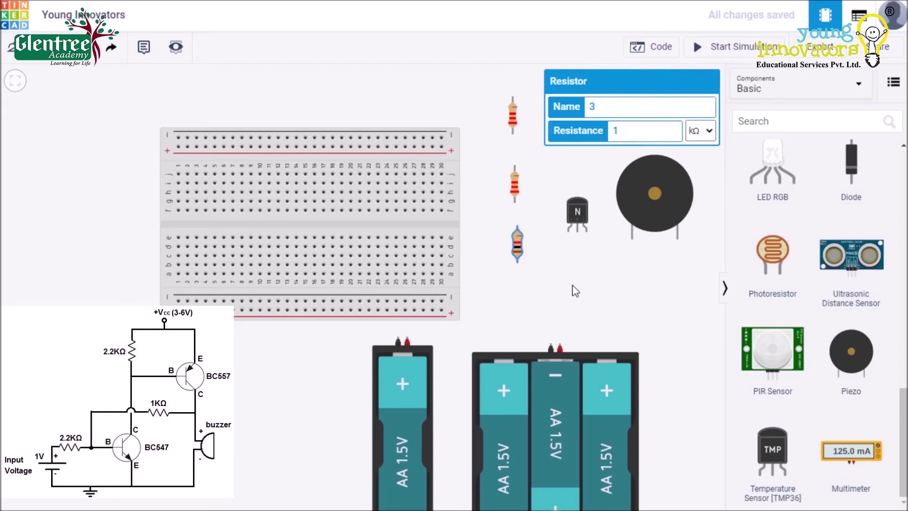
{"action": "left_click", "coordinate": [574, 234]}
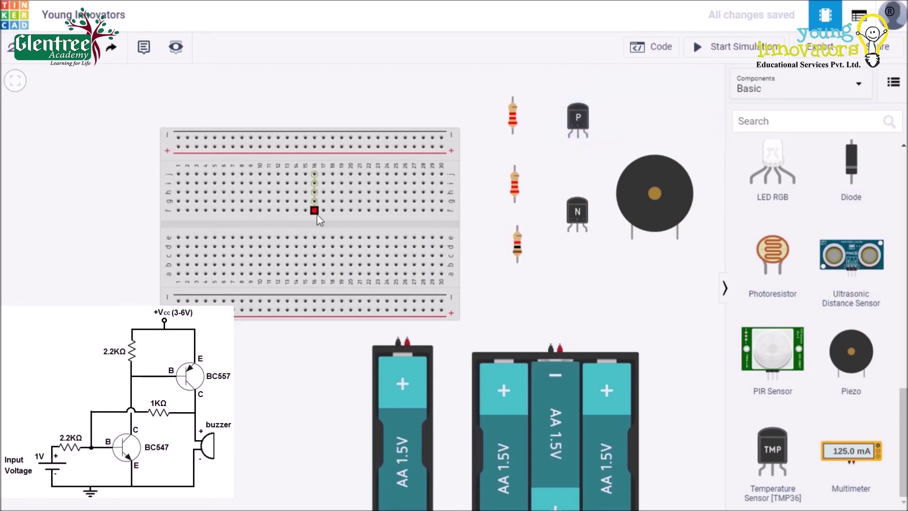
Reposition the breadboard and single battery, and place the second 2.2 kΩ resistor horizontally in row e, columns 7 to 11
{"action": "left_click_drag", "start_coordinate": [312, 227], "coordinate": [342, 200]}
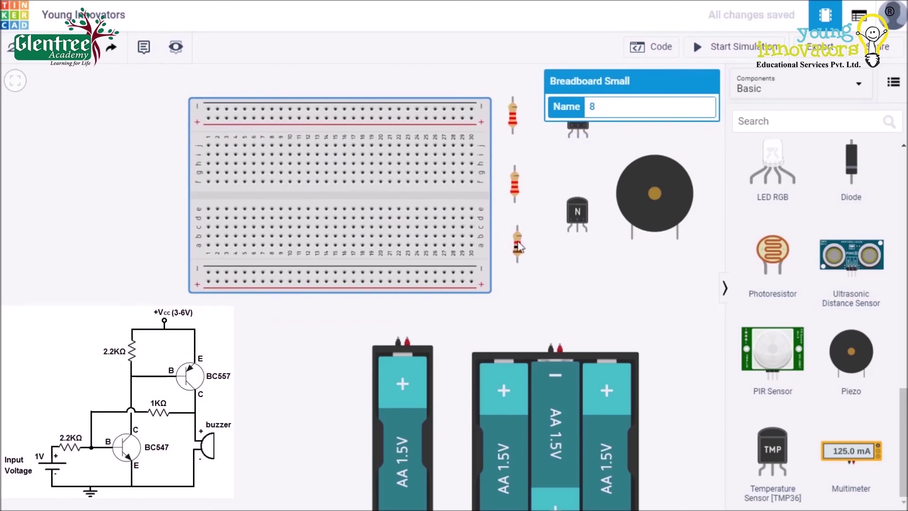
{"action": "left_click", "coordinate": [515, 184]}
{"action": "key", "text": "r"}
{"action": "left_click_drag", "start_coordinate": [515, 183], "coordinate": [282, 207]}
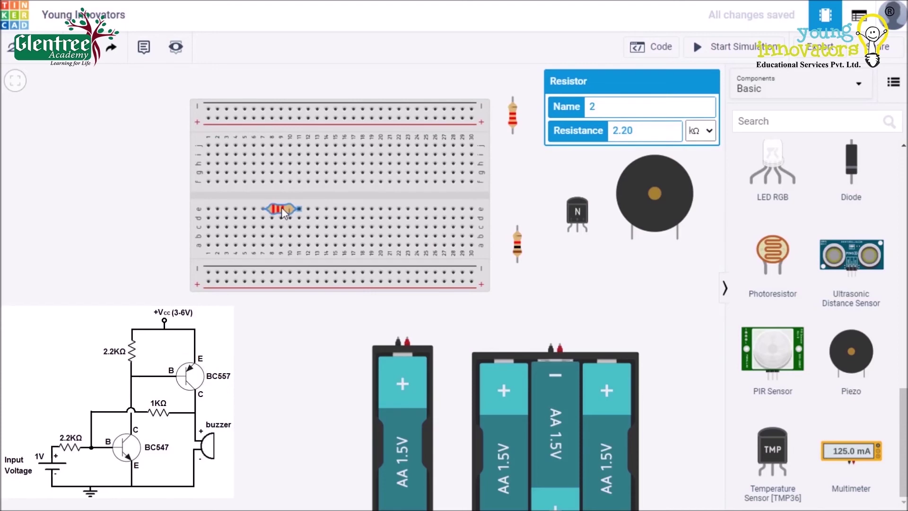
{"action": "left_click", "coordinate": [116, 189]}
{"action": "left_click_drag", "start_coordinate": [407, 387], "coordinate": [361, 368]}
{"action": "left_click_drag", "start_coordinate": [344, 195], "coordinate": [356, 195]}
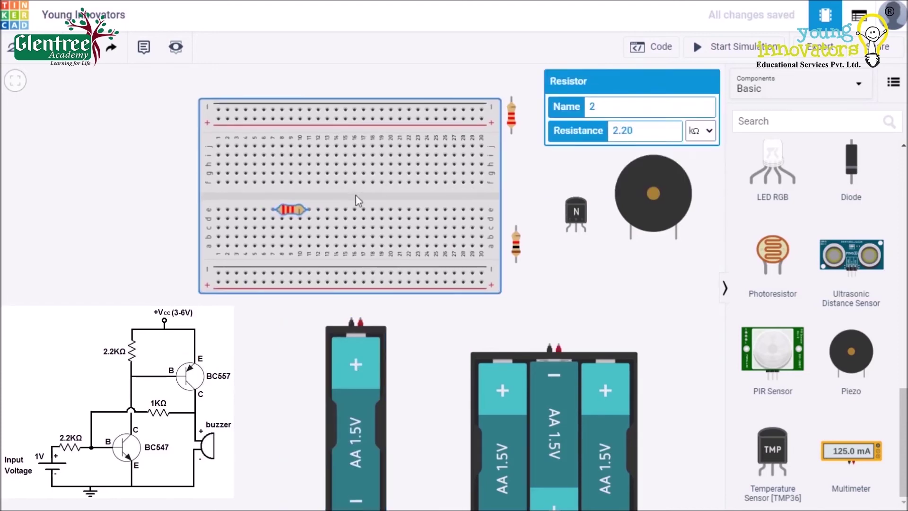
Rotate the remaining two resistors horizontal, placing the 2.2 kΩ one in row i, columns 12–16, and the 1 kΩ one in row d, columns 19–23
{"action": "left_click", "coordinate": [512, 113]}
{"action": "key", "text": "r"}
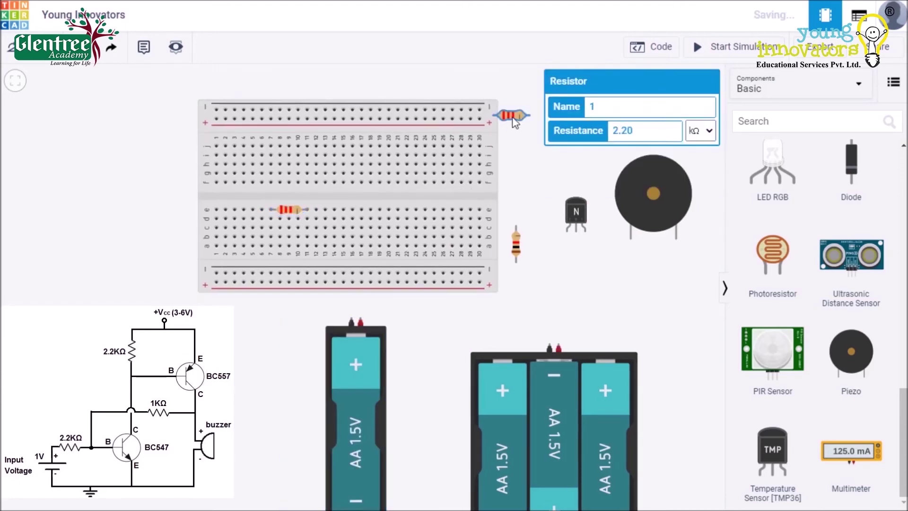
{"action": "left_click_drag", "start_coordinate": [511, 116], "coordinate": [333, 155]}
{"action": "left_click", "coordinate": [516, 247]}
{"action": "key", "text": "r"}
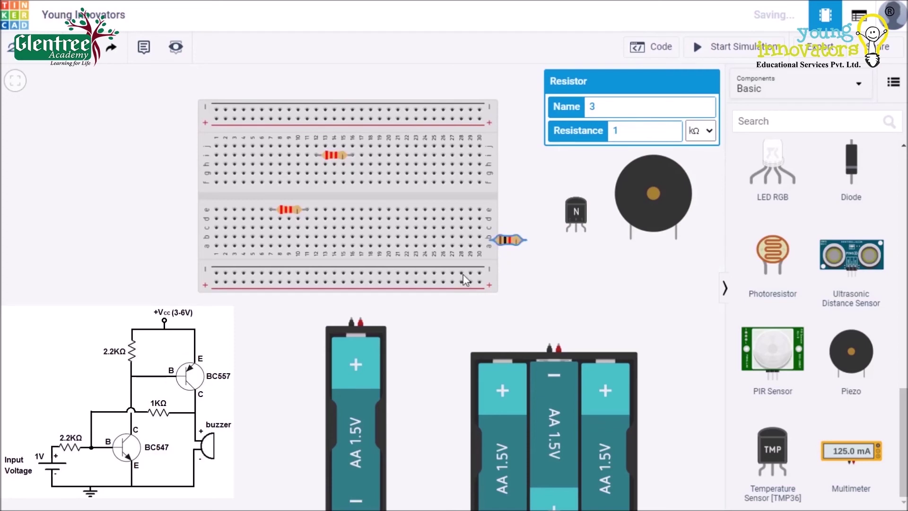
{"action": "left_click_drag", "start_coordinate": [509, 240], "coordinate": [408, 219]}
{"action": "left_click", "coordinate": [523, 252]}
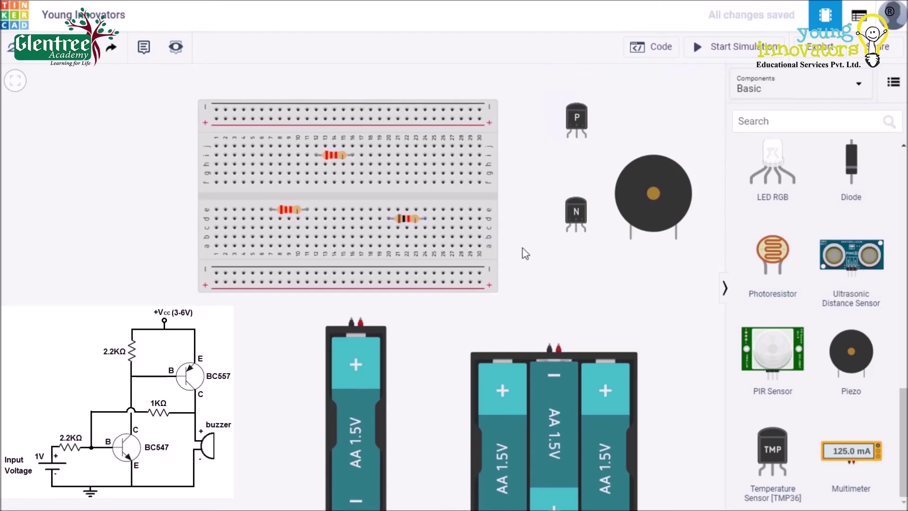
Place the NPN transistor upside down in row b, columns 14–16, and the PNP transistor upright in row i, columns 23–25
{"action": "left_click", "coordinate": [564, 230]}
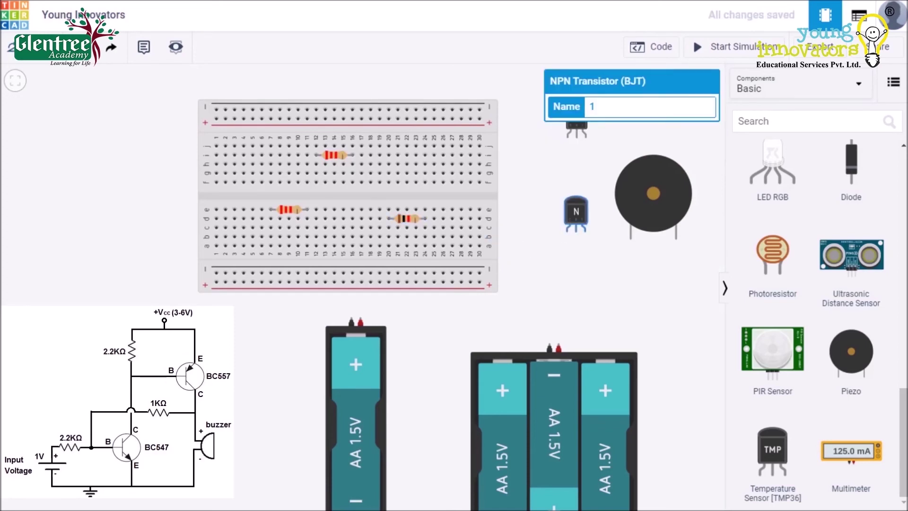
{"action": "left_click", "coordinate": [20, 49]}
{"action": "left_click", "coordinate": [20, 49]}
{"action": "left_click", "coordinate": [21, 49]}
{"action": "left_click", "coordinate": [20, 49]}
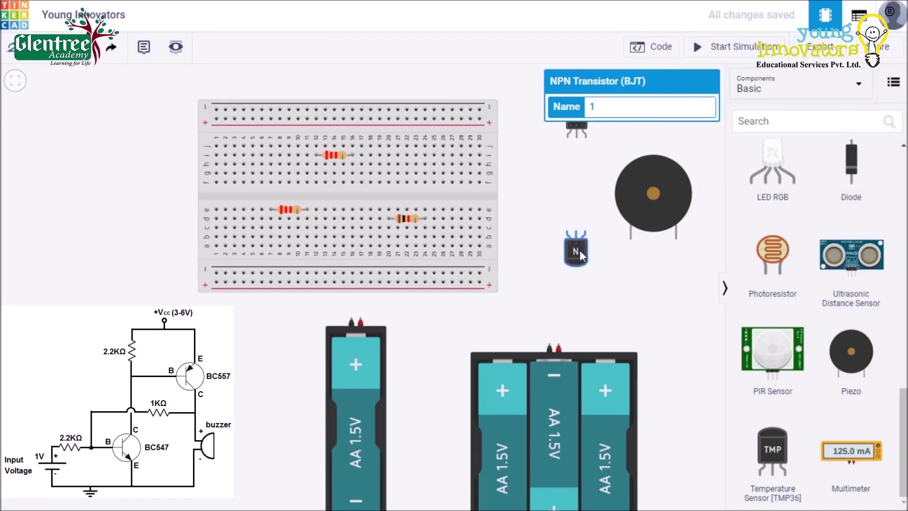
{"action": "left_click_drag", "start_coordinate": [580, 250], "coordinate": [333, 248]}
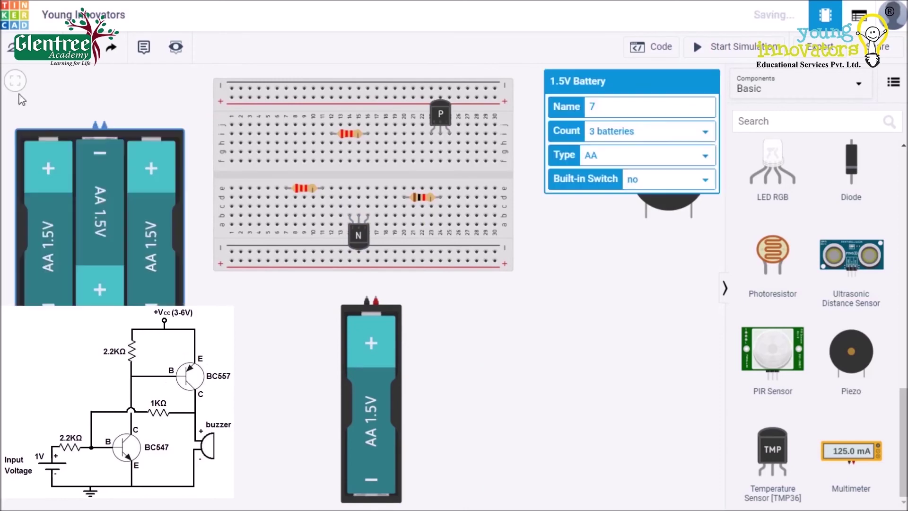
Turn the three-battery pack so its leads face the upper rails' column 1 end, and move the single battery below the column 30 end
{"action": "left_click", "coordinate": [21, 50]}
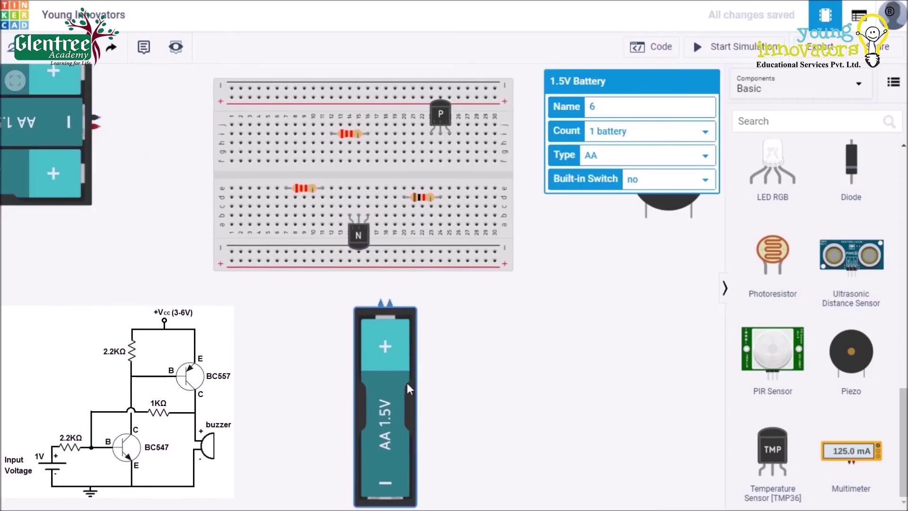
{"action": "left_click_drag", "start_coordinate": [406, 382], "coordinate": [523, 407]}
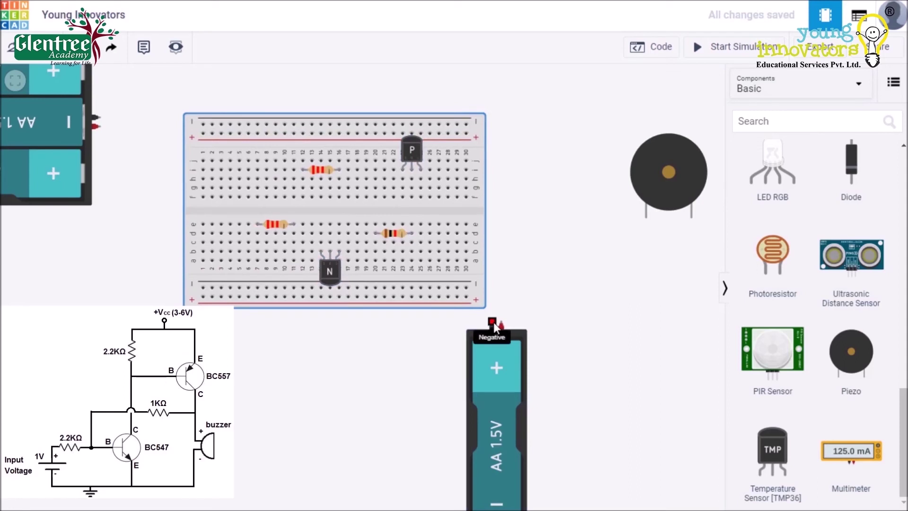
{"action": "left_click_drag", "start_coordinate": [494, 331], "coordinate": [453, 331]}
Wire the single battery's positive lead to the lower positive rail and its negative lead to the lower negative rail
{"action": "left_click", "coordinate": [459, 325]}
{"action": "left_click", "coordinate": [465, 297]}
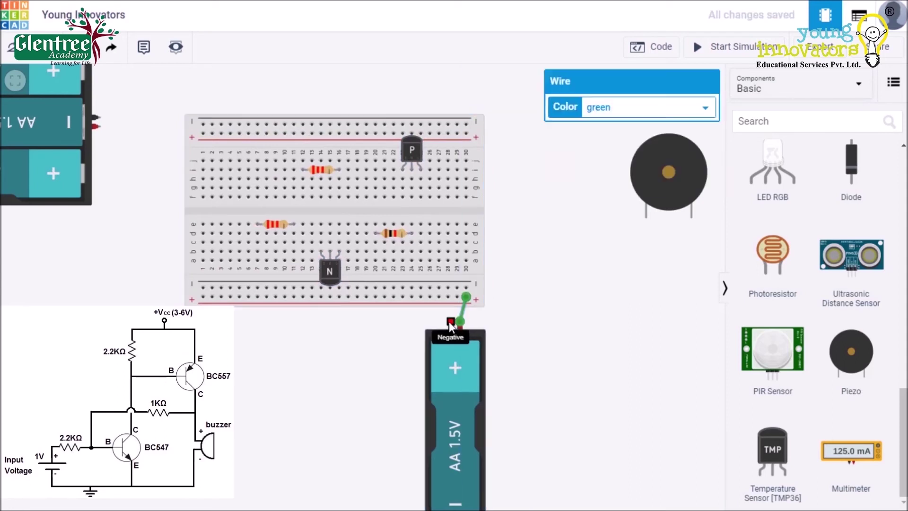
{"action": "left_click", "coordinate": [450, 326]}
{"action": "left_click", "coordinate": [448, 289]}
{"action": "left_click", "coordinate": [642, 235]}
Wire the three-battery pack's positive and negative leads to the upper positive and negative rails at the column 1 end
{"action": "left_click", "coordinate": [99, 126]}
{"action": "left_click", "coordinate": [204, 134]}
{"action": "left_click", "coordinate": [96, 117]}
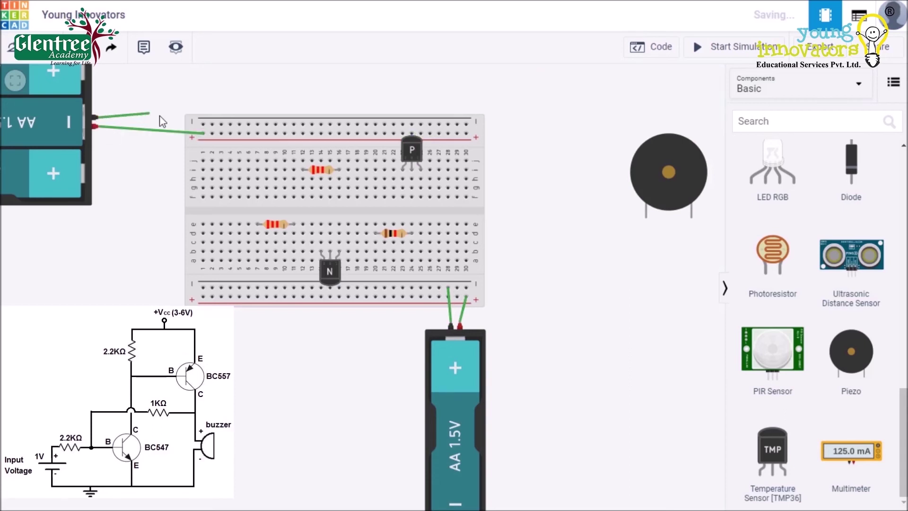
{"action": "left_click", "coordinate": [204, 124]}
Place the piezo on the breadboard with its legs in row a, columns 25 and 30
{"action": "left_click", "coordinate": [684, 190]}
{"action": "key", "text": "ctrl+r"}
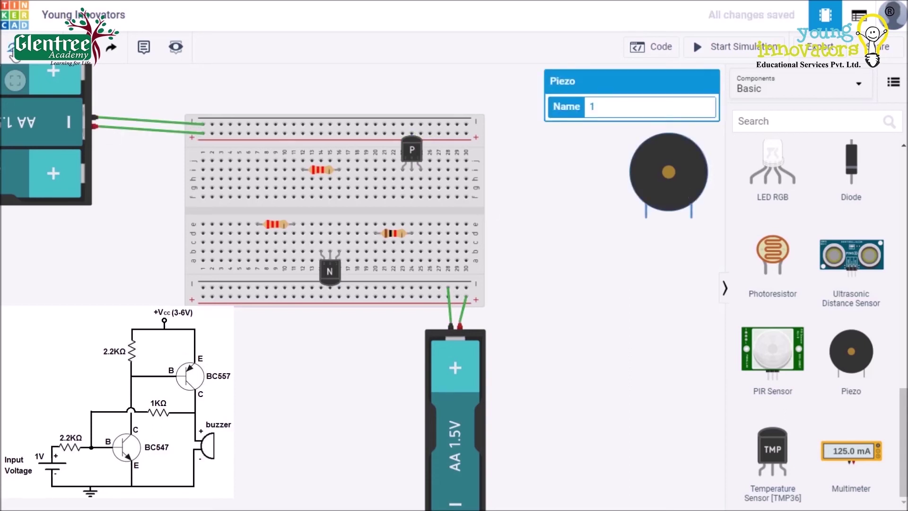
{"action": "key", "text": "ctrl+z"}
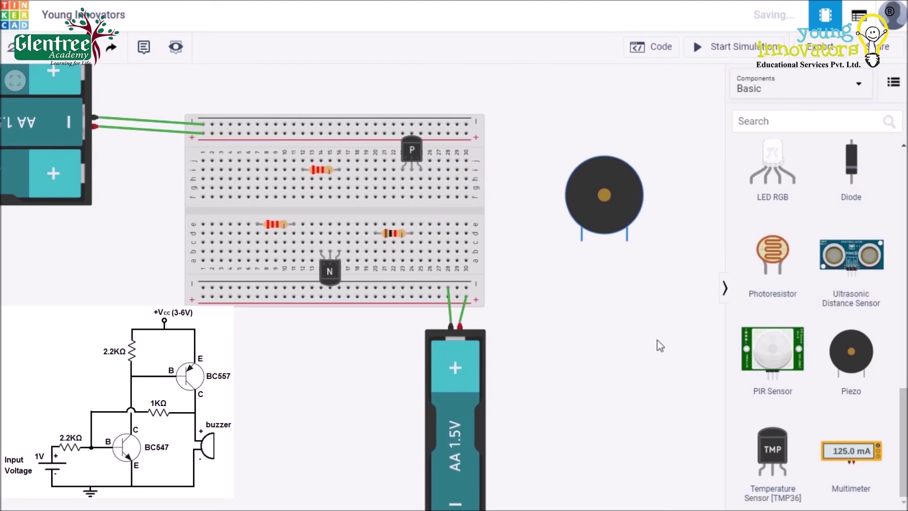
{"action": "left_click_drag", "start_coordinate": [620, 200], "coordinate": [459, 220]}
{"action": "left_click", "coordinate": [13, 88]}
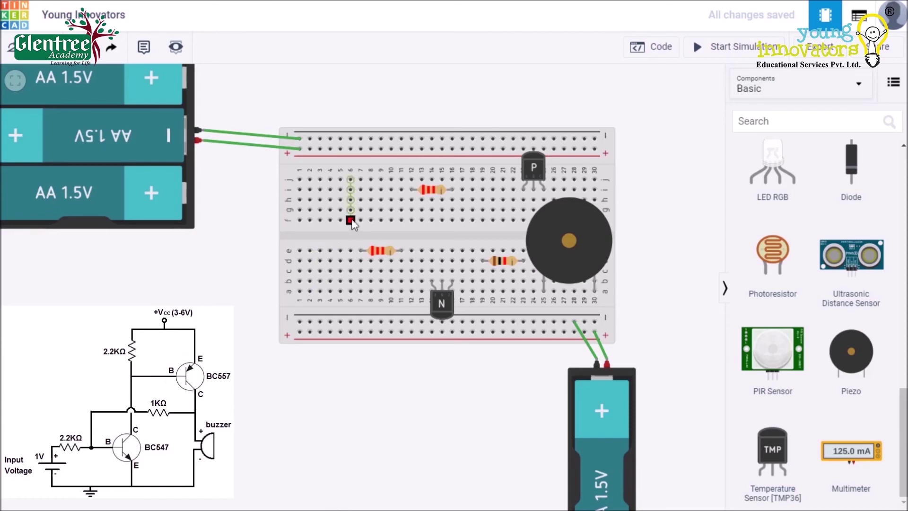
Wire the PNP transistor's column 23 leg to the upper positive rail
{"action": "left_click", "coordinate": [523, 189]}
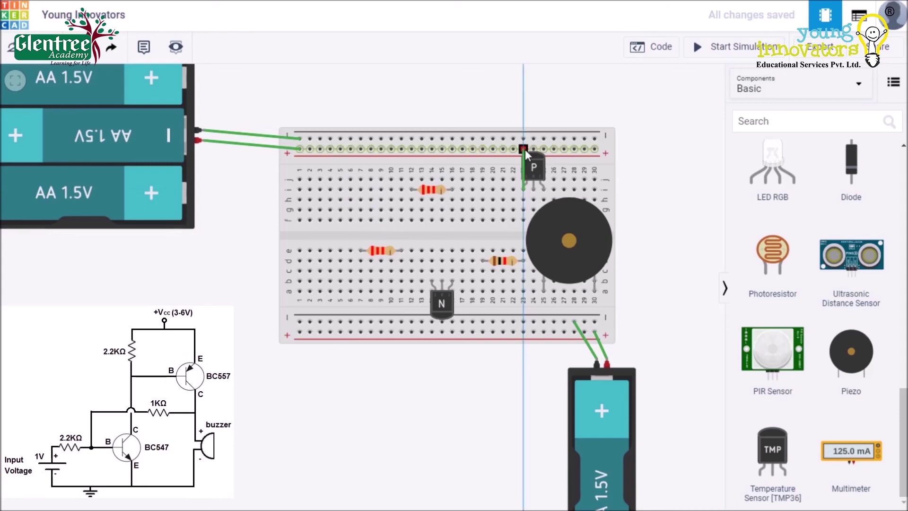
{"action": "left_click", "coordinate": [525, 149]}
{"action": "left_click", "coordinate": [682, 176]}
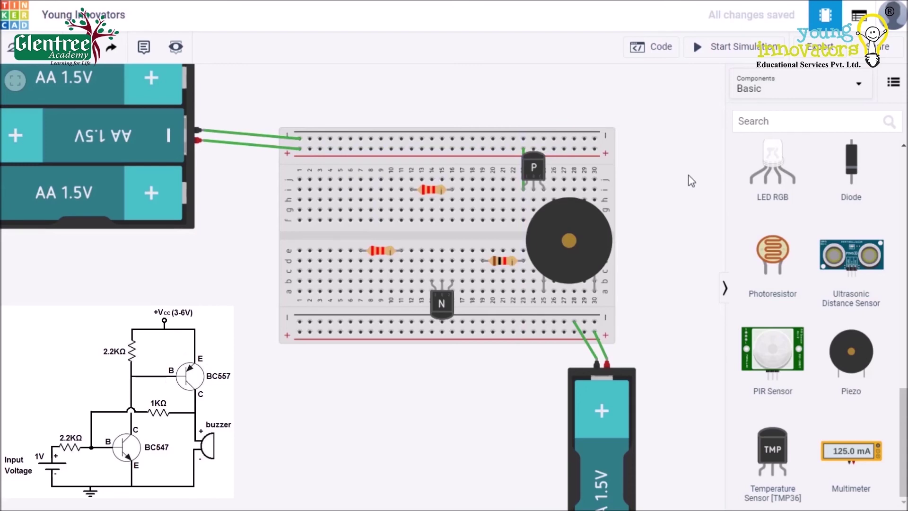
Wire the PNP transistor's base in column 24 to the upper 2.2 kΩ resistor's column 16 end along row h
{"action": "left_click", "coordinate": [534, 200]}
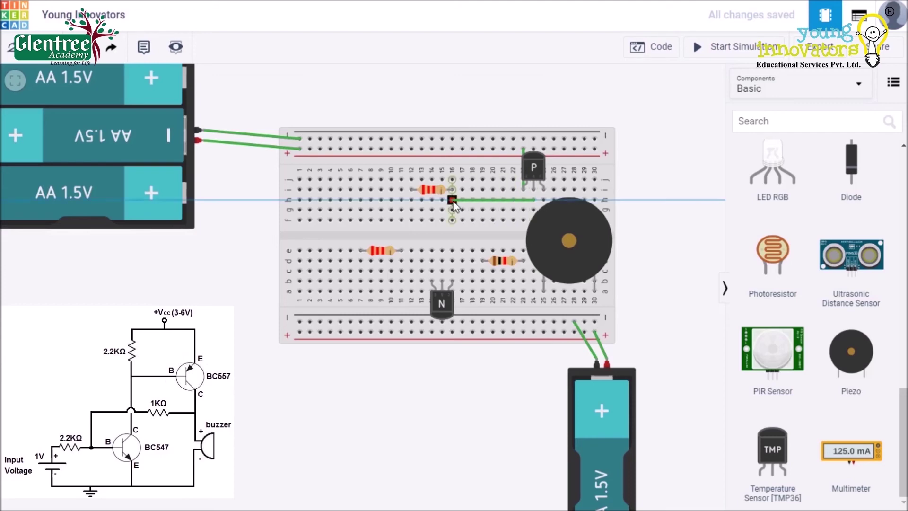
{"action": "left_click", "coordinate": [452, 200]}
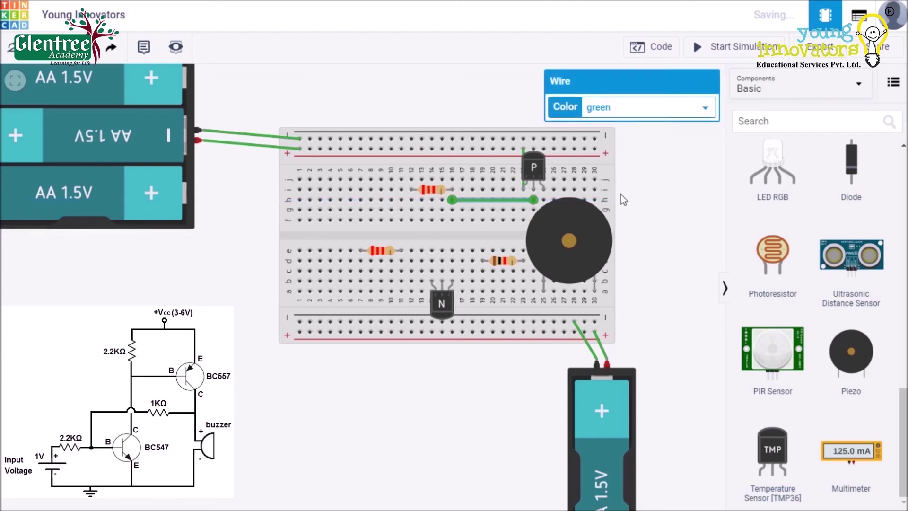
{"action": "left_click", "coordinate": [677, 189]}
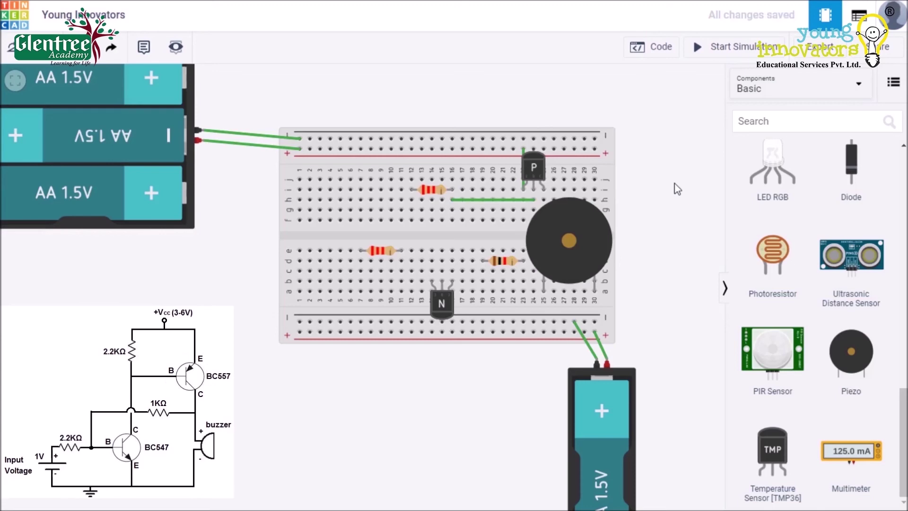
Wire the upper 2.2 kΩ resistor's column 12 end to the upper positive rail
{"action": "left_click", "coordinate": [411, 190]}
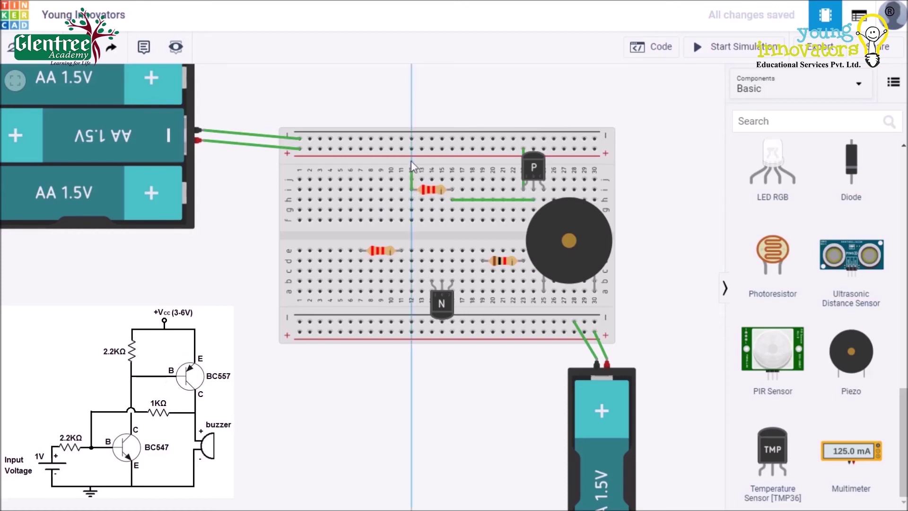
{"action": "left_click", "coordinate": [412, 149]}
{"action": "left_click", "coordinate": [469, 115]}
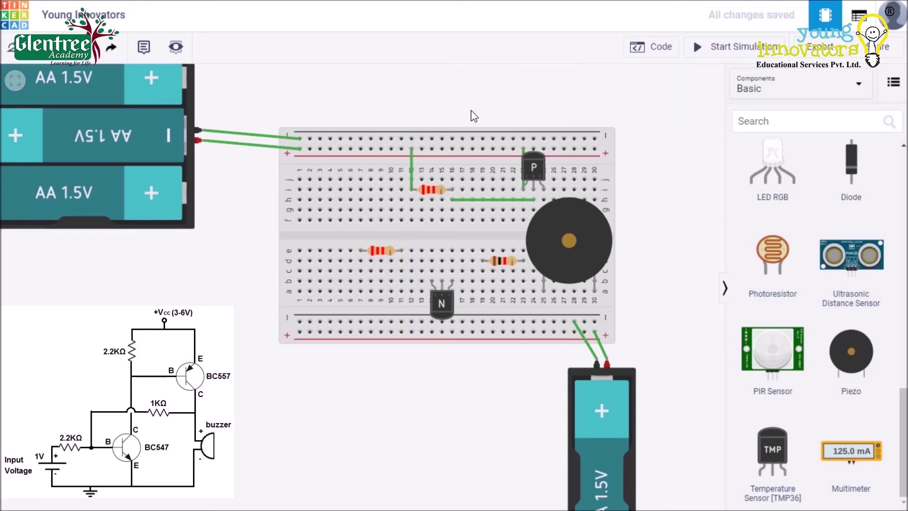
Wire the PNP transistor's column 25 leg to the piezo's positive leg, and the piezo's column 30 leg to the lower negative rail
{"action": "left_click", "coordinate": [543, 194]}
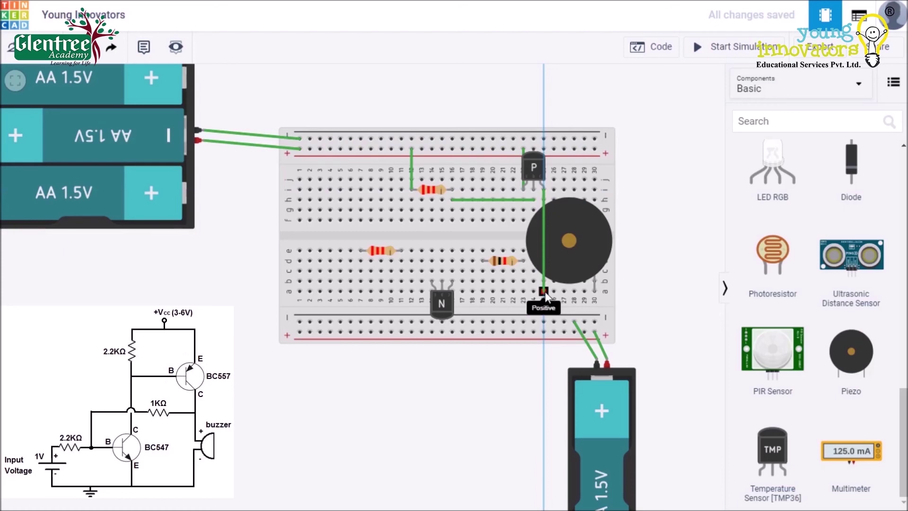
{"action": "left_click", "coordinate": [545, 291]}
{"action": "left_click", "coordinate": [704, 219]}
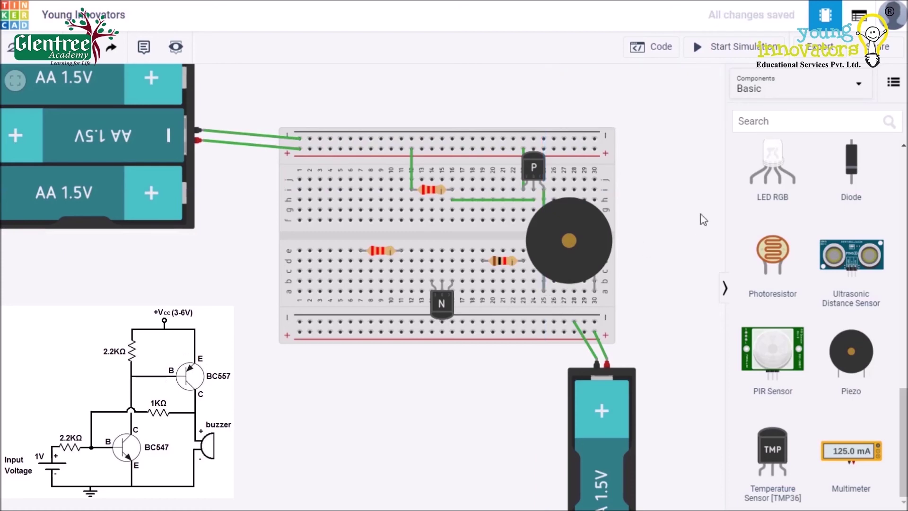
{"action": "left_click", "coordinate": [595, 292]}
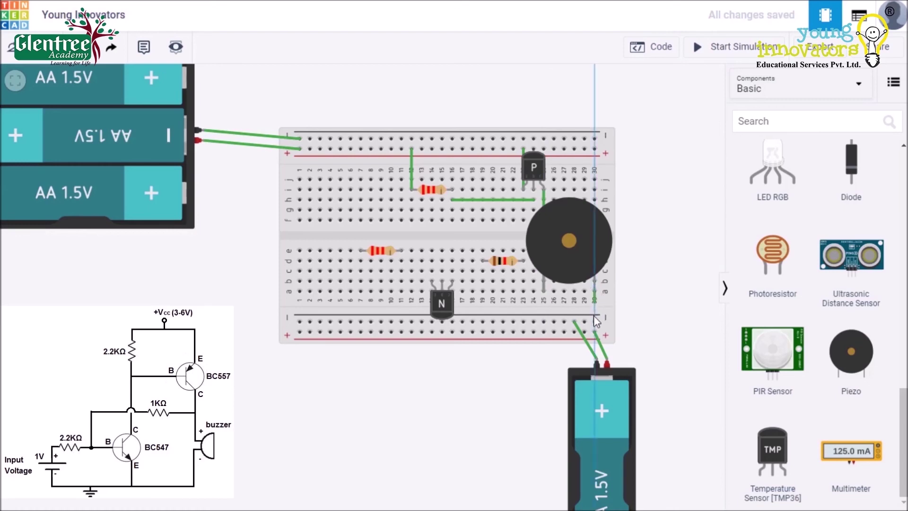
{"action": "left_click", "coordinate": [594, 322]}
{"action": "left_click", "coordinate": [658, 301]}
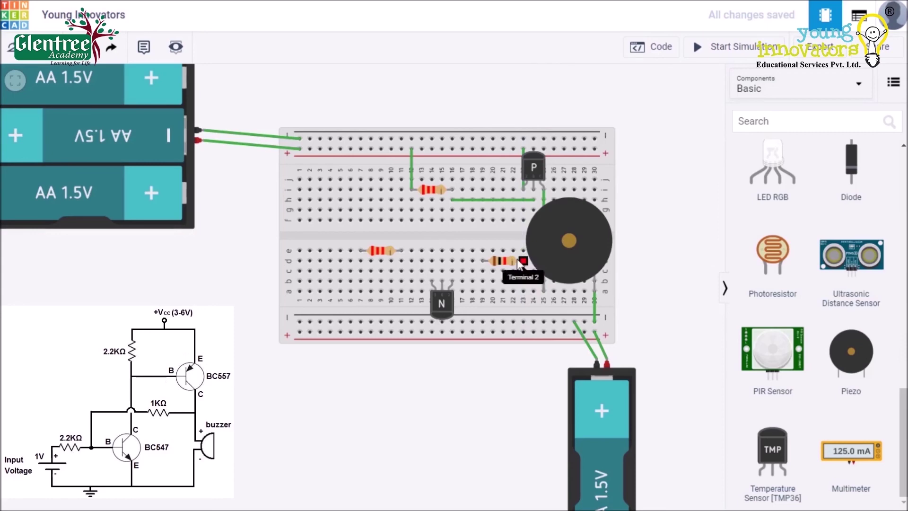
Wire the 1 kΩ resistor's column 23 end to the piezo's positive leg and its column 19 end to column 11 along row d
{"action": "left_click", "coordinate": [544, 295]}
{"action": "left_click", "coordinate": [684, 251]}
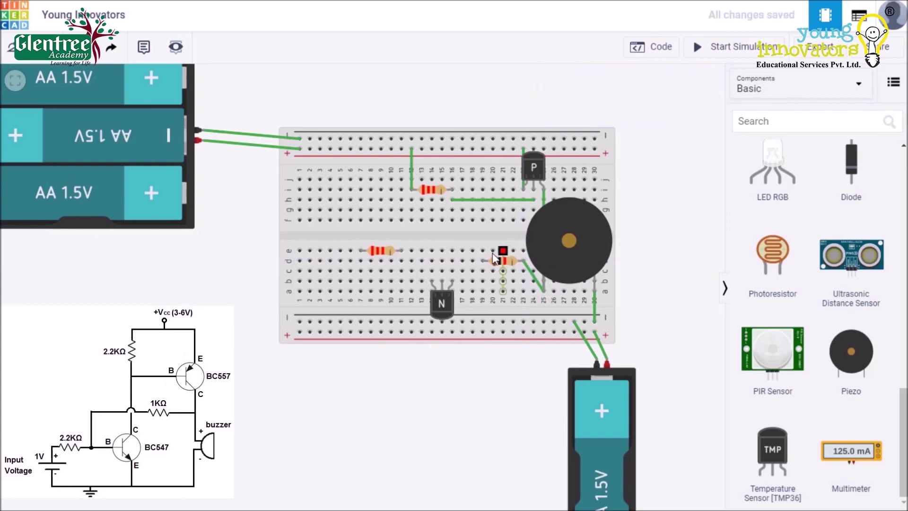
{"action": "left_click_drag", "start_coordinate": [494, 258], "coordinate": [483, 260]}
{"action": "left_click", "coordinate": [483, 261]}
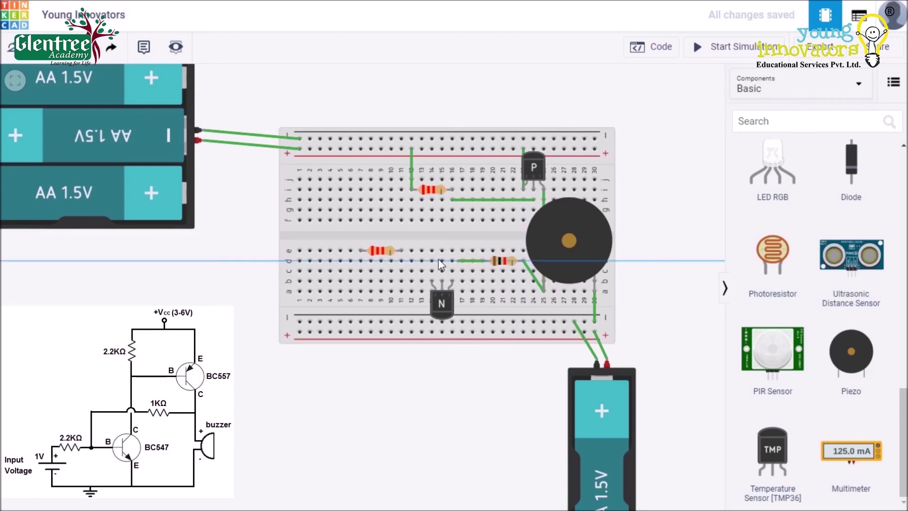
{"action": "left_click", "coordinate": [401, 260]}
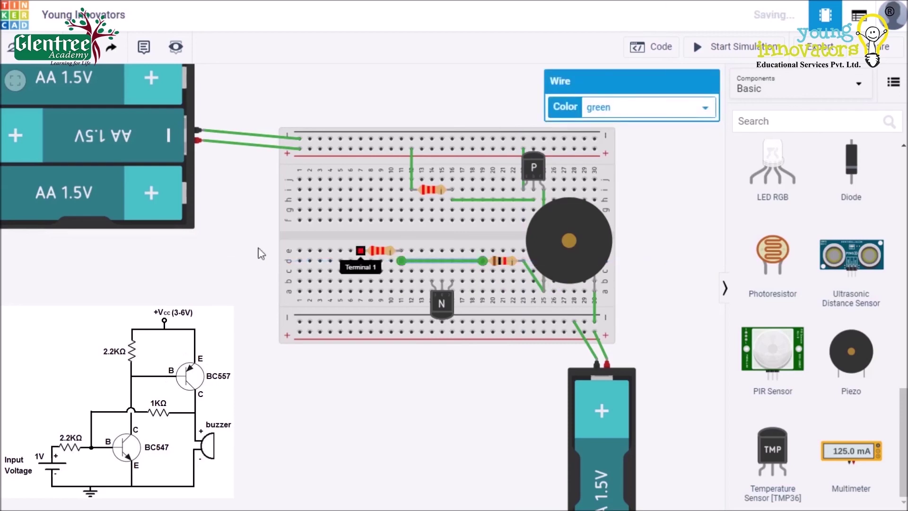
{"action": "left_click", "coordinate": [231, 259]}
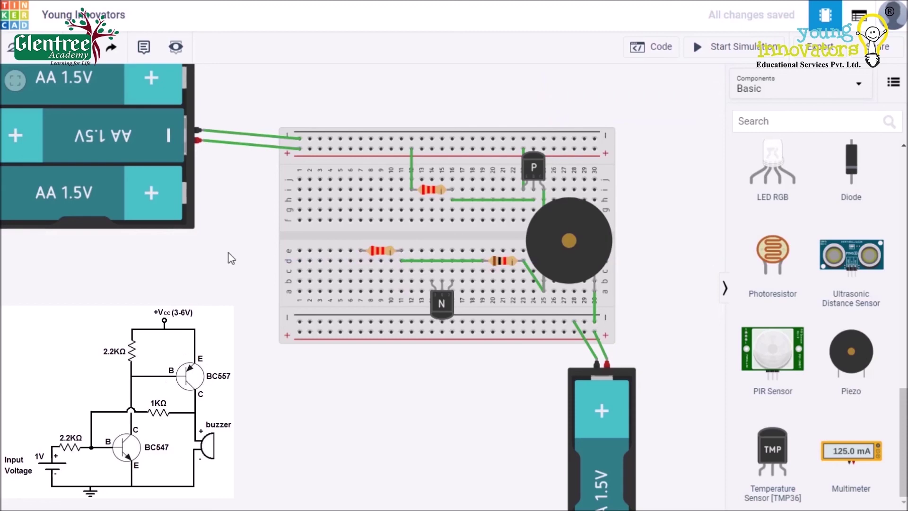
Wire the lower 2.2 kΩ resistor's column 7 end to the lower positive rail
{"action": "left_click", "coordinate": [360, 251]}
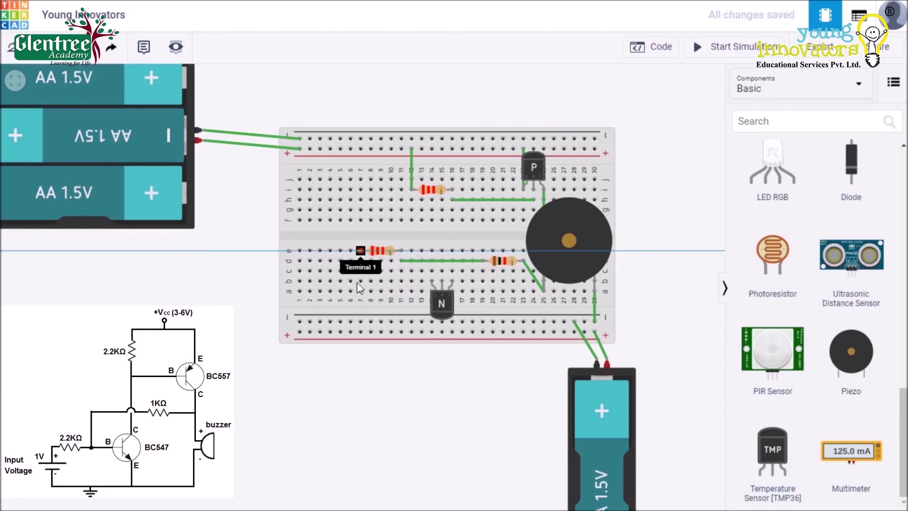
{"action": "left_click", "coordinate": [361, 332]}
{"action": "left_click", "coordinate": [379, 383]}
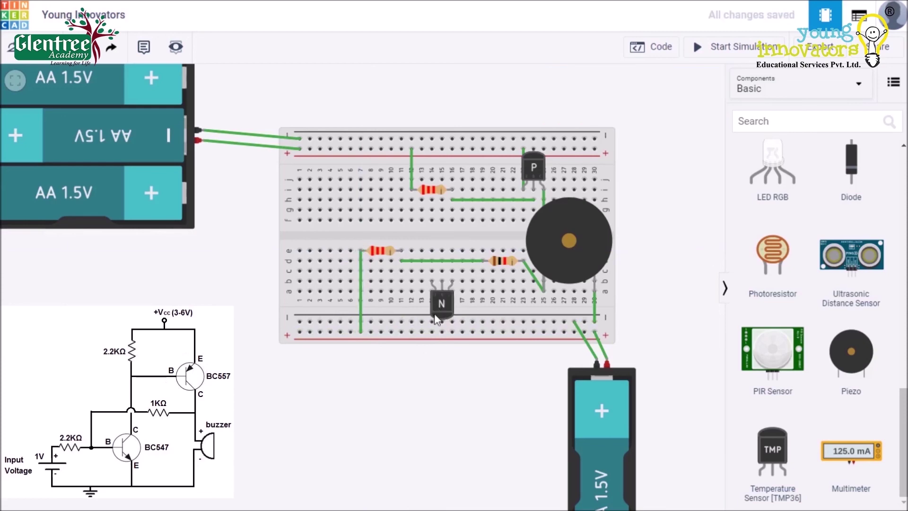
Wire the NPN transistor's column 16 leg across the centre gap to row f, column 16
{"action": "left_click", "coordinate": [452, 282]}
{"action": "left_click", "coordinate": [452, 220]}
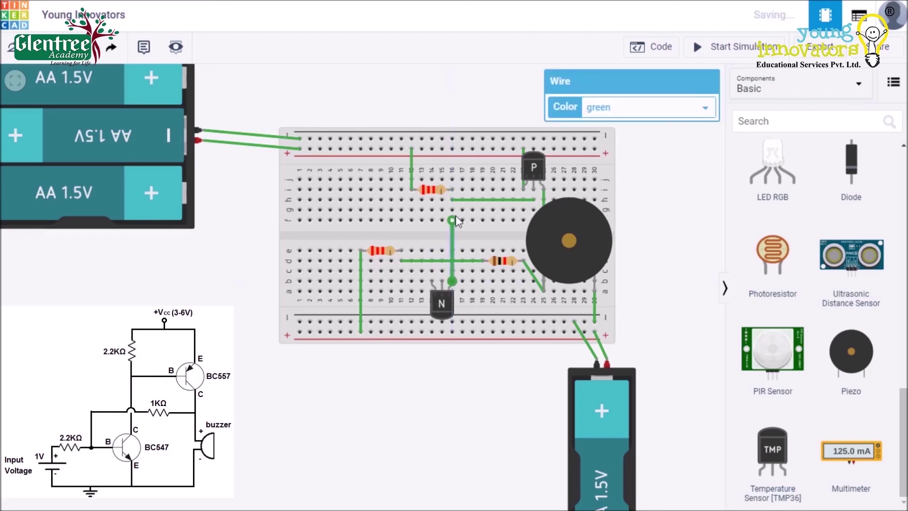
{"action": "left_click", "coordinate": [655, 200]}
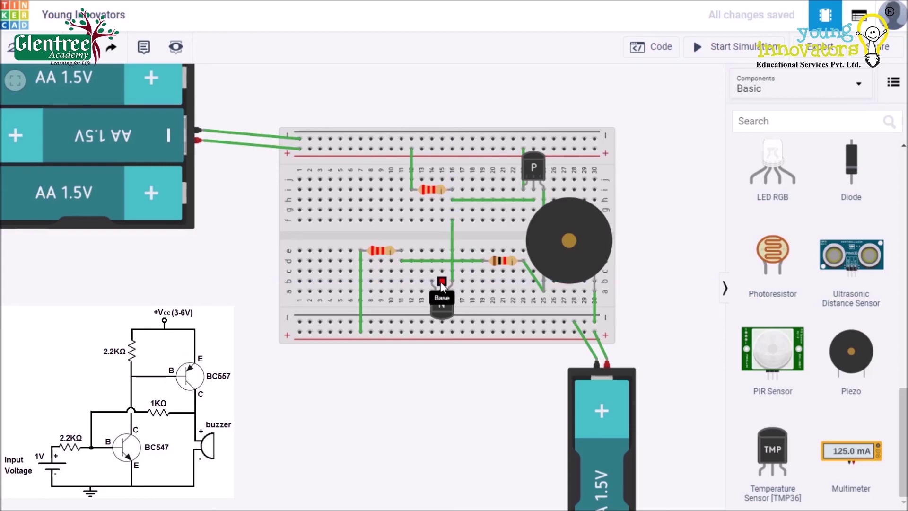
Wire the NPN transistor's base to column 11 along row b, and its column 14 leg to the lower negative rail
{"action": "left_click", "coordinate": [441, 282]}
{"action": "left_click", "coordinate": [401, 281]}
{"action": "left_click", "coordinate": [432, 282]}
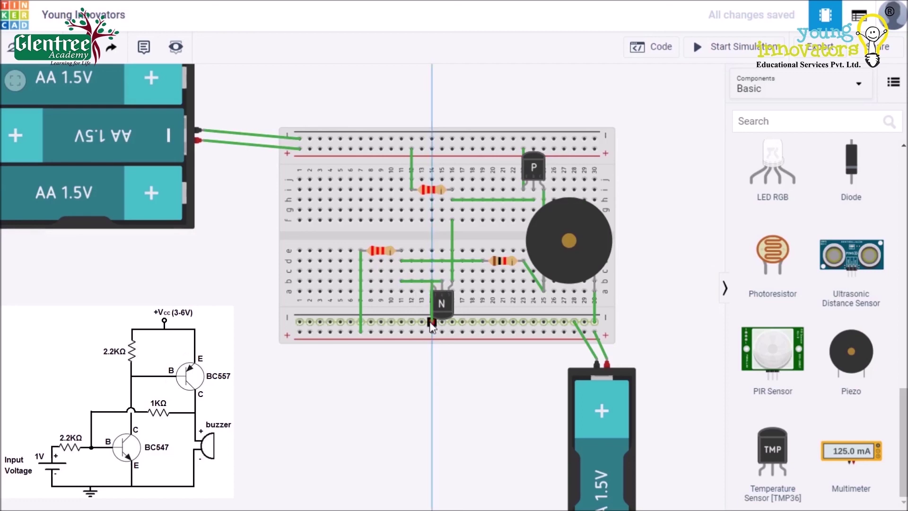
{"action": "left_click", "coordinate": [432, 322]}
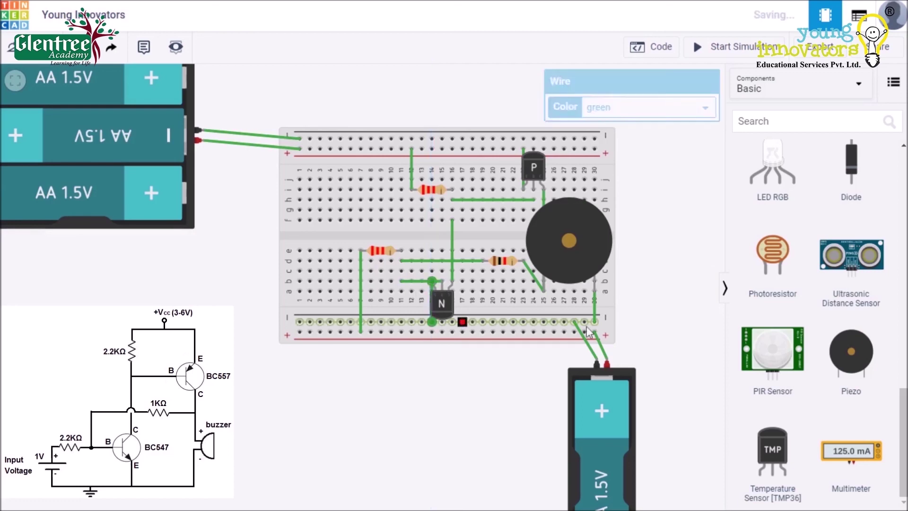
{"action": "left_click", "coordinate": [656, 322]}
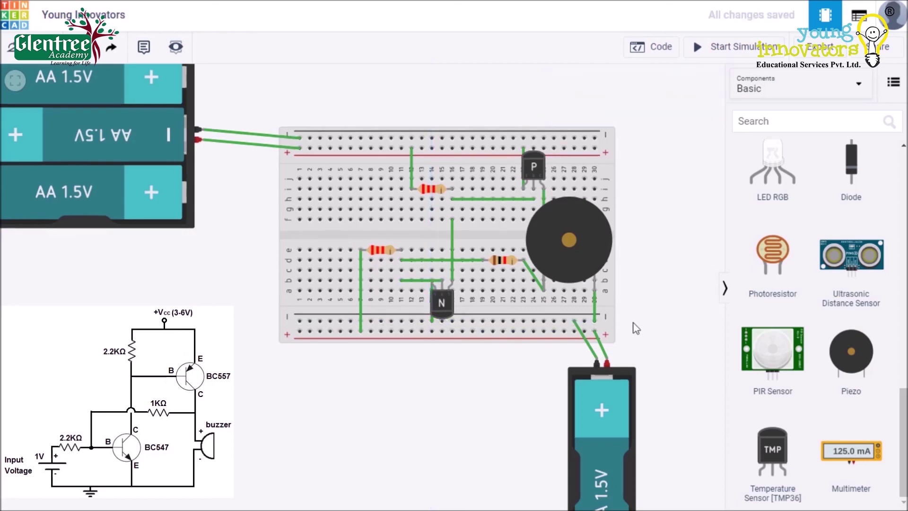
Connect the upper and lower negative rails with a wire along column 2
{"action": "left_click", "coordinate": [310, 138]}
{"action": "left_click", "coordinate": [310, 321]}
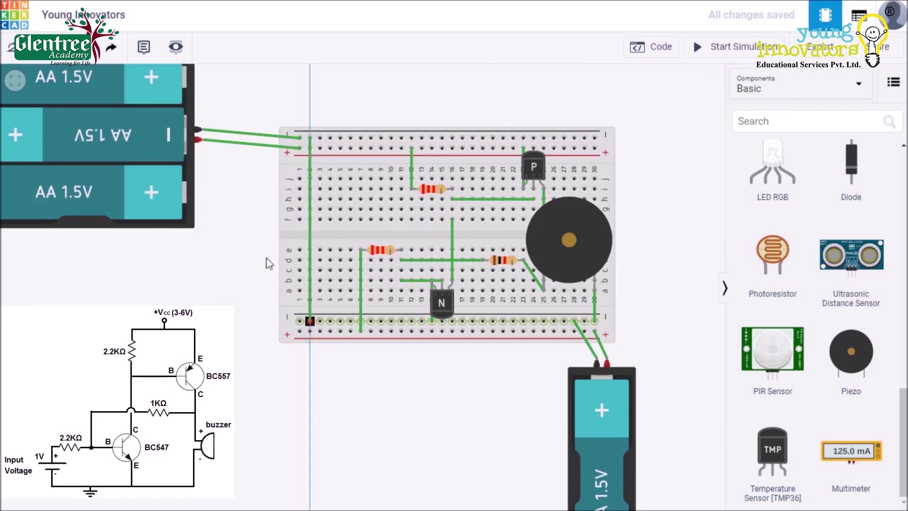
{"action": "left_click", "coordinate": [231, 235]}
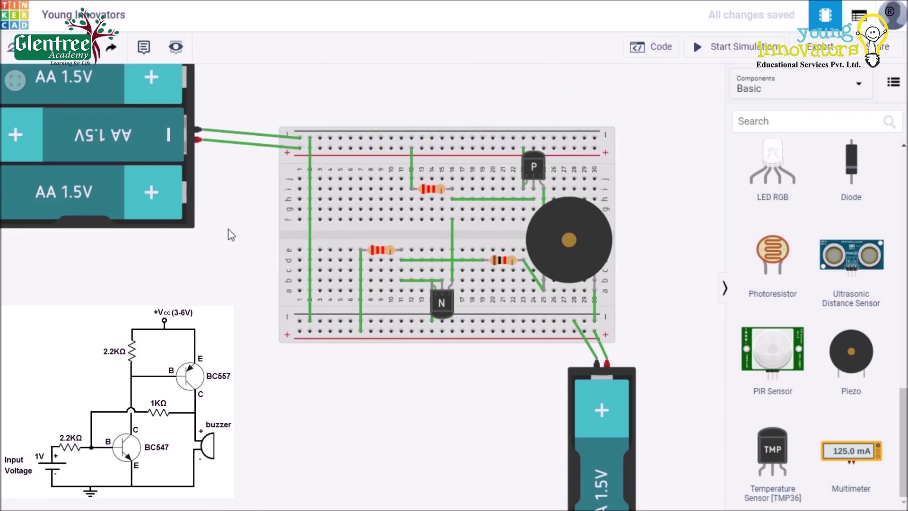
Run the buzzer circuit simulation twice to check the piezo, stopping it after each run
{"action": "left_click", "coordinate": [736, 56]}
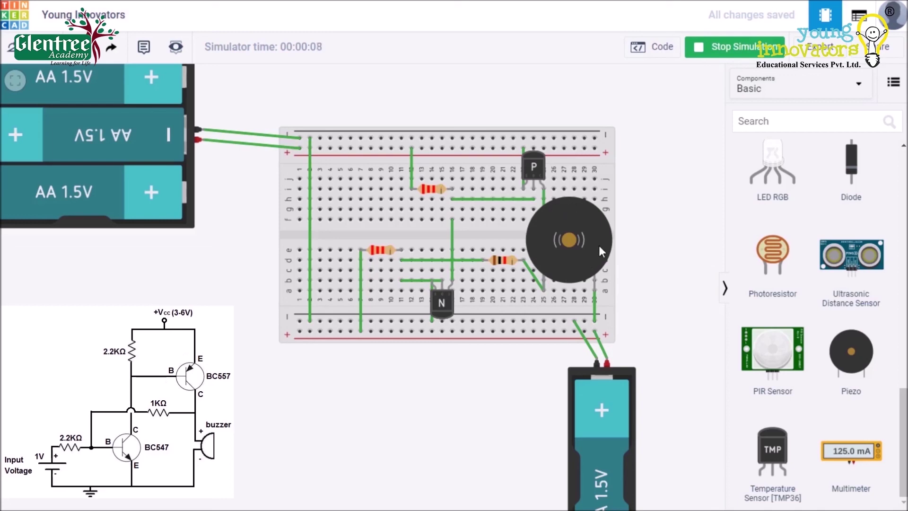
{"action": "left_click", "coordinate": [723, 54]}
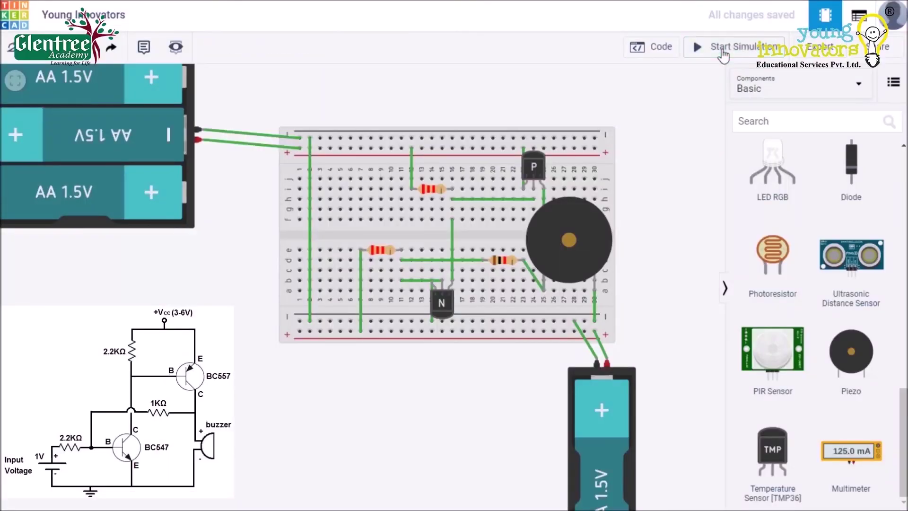
{"action": "left_click", "coordinate": [723, 52]}
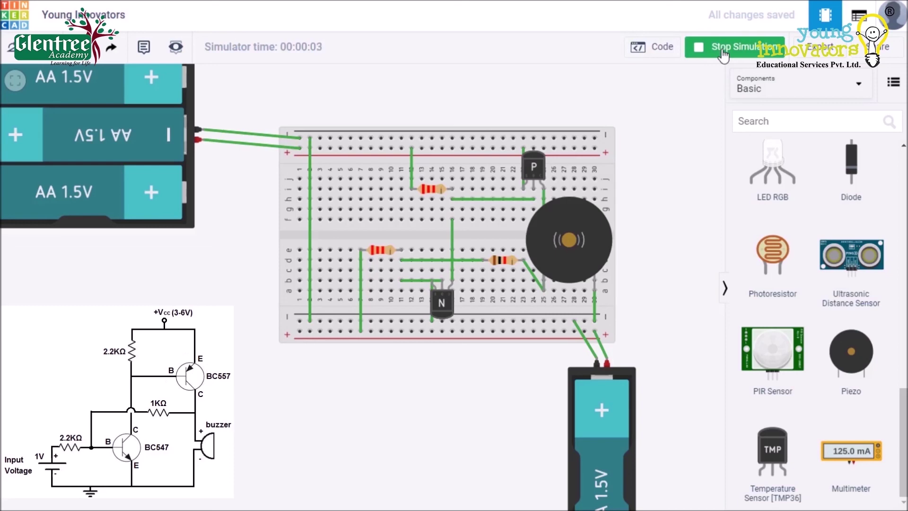
{"action": "left_click", "coordinate": [723, 52]}
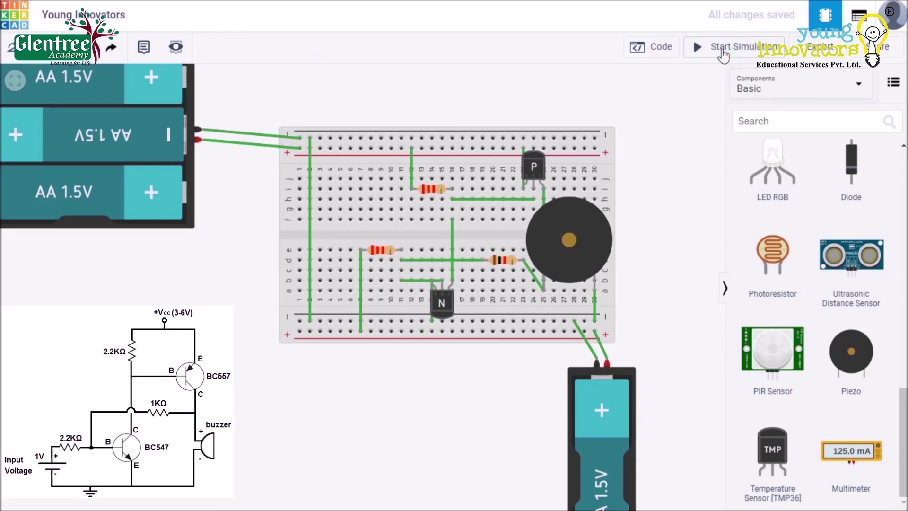